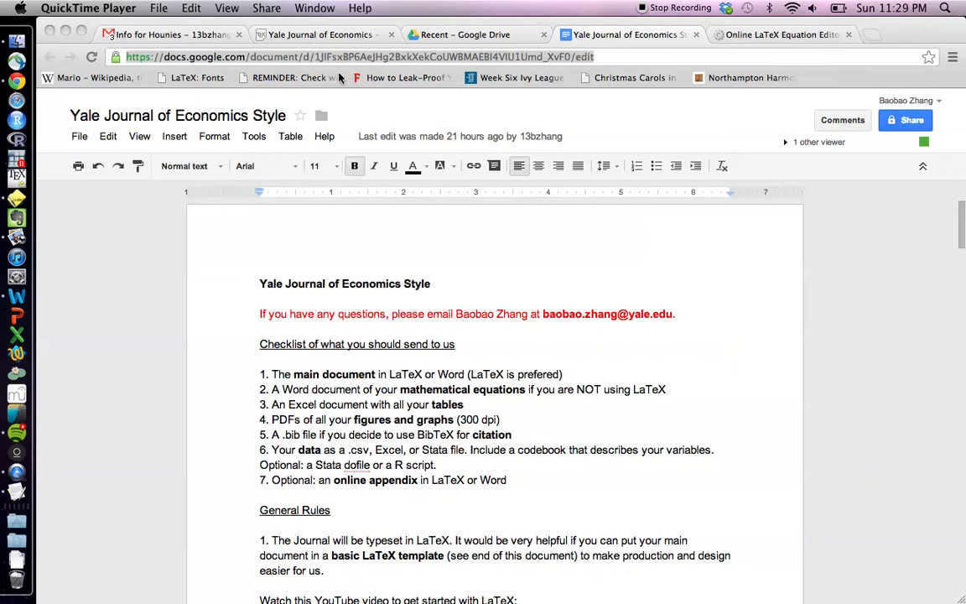
Switch to the 'Yale Journal of Economics' ShareLaTeX project, whose main.tex is still empty
left_click(349, 38)
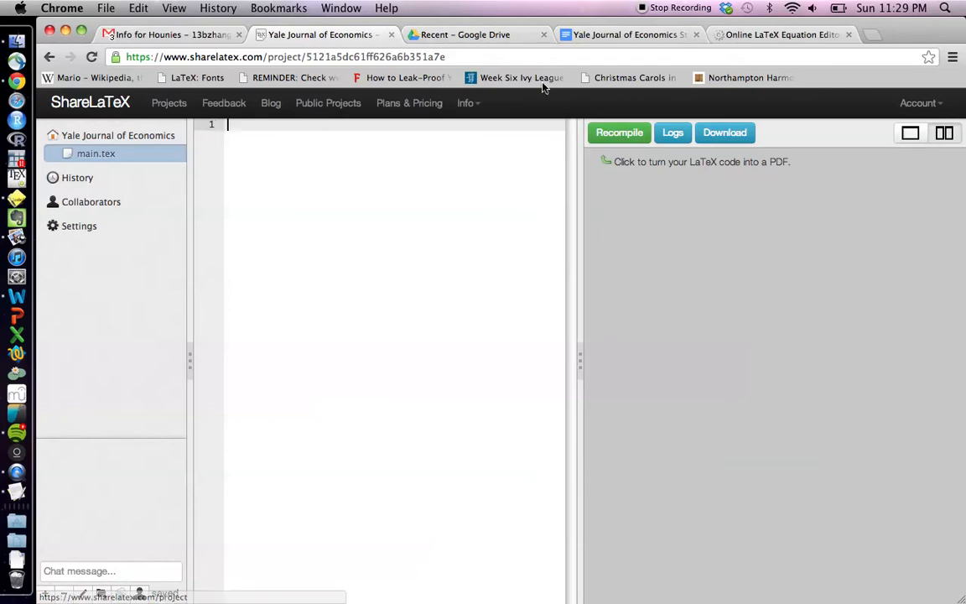
Copy the whole journal style guide, including its LaTeX template, then go back to ShareLaTeX
left_click(586, 40)
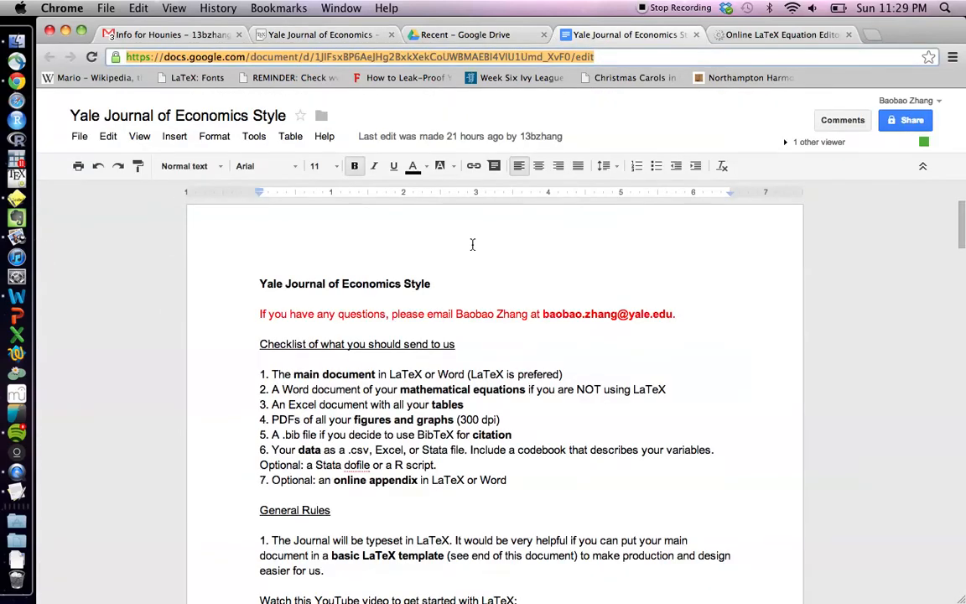
scroll(472, 244, "down", 20)
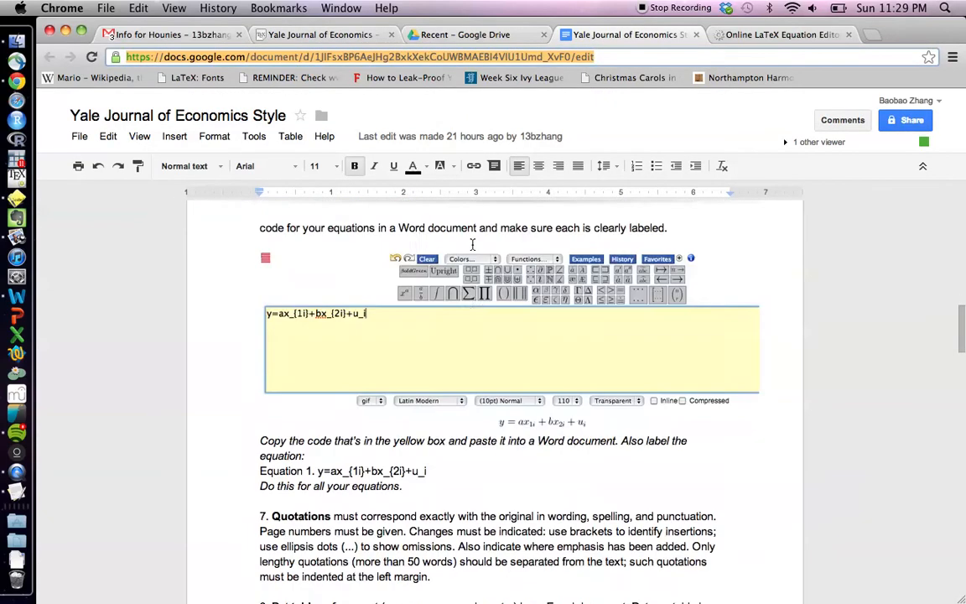
scroll(472, 244, "down", 15)
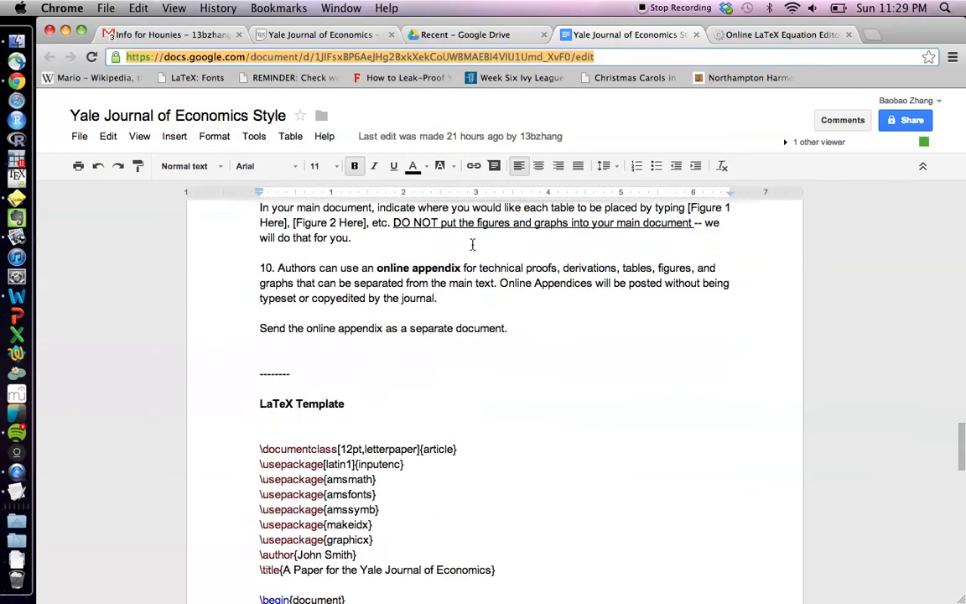
scroll(472, 244, "up", 1)
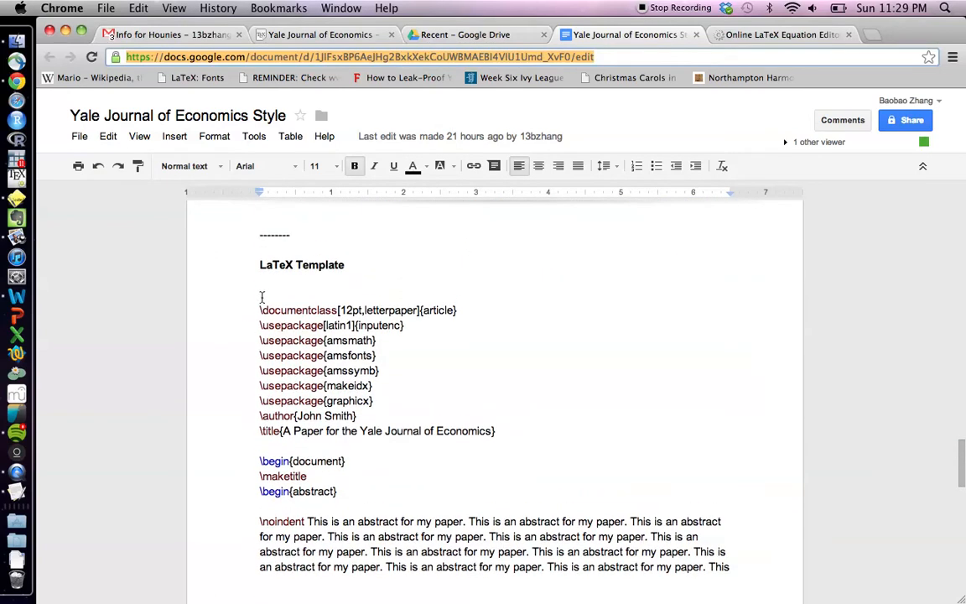
left_click(257, 300)
scroll(256, 300, "down", 12)
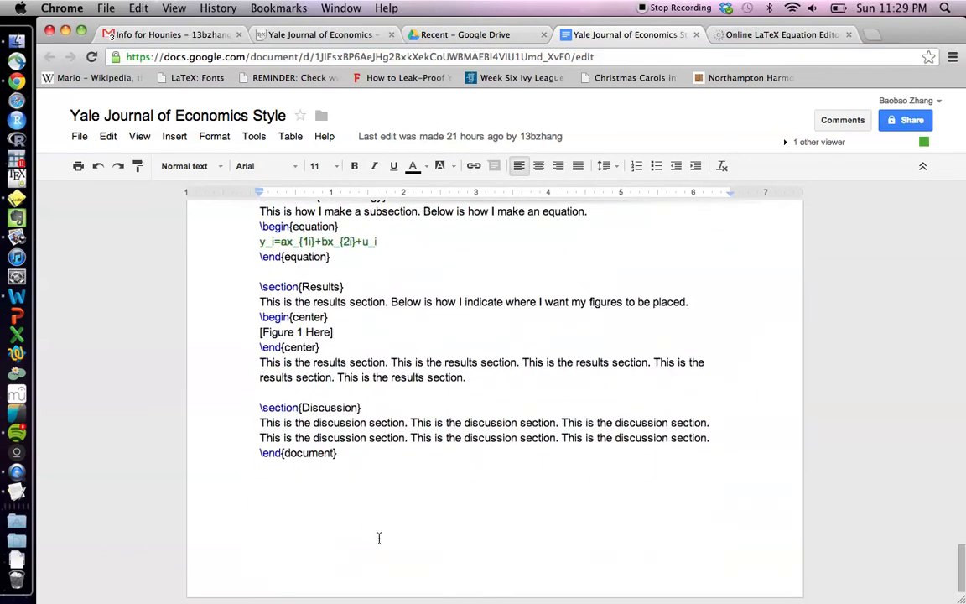
key("super+a")
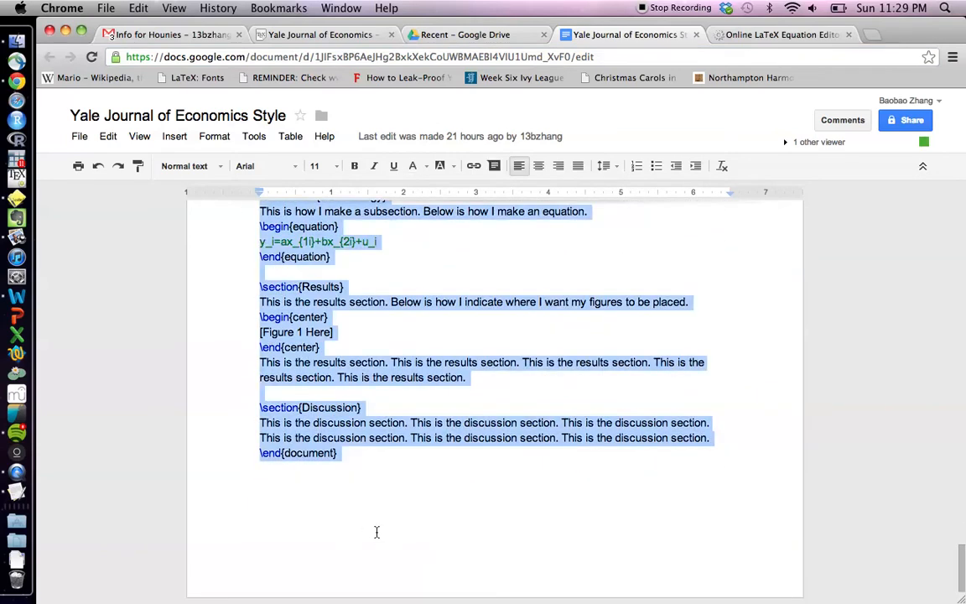
left_click(299, 33)
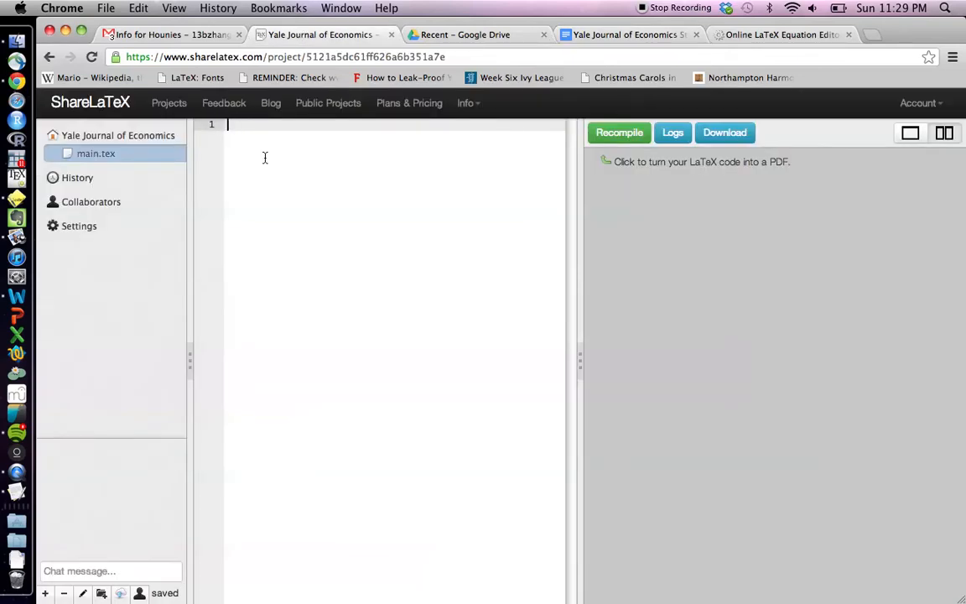
Paste the template into main.tex and compile the two-page 'A Paper for the Yale Journal of Economics' PDF
key("super+v")
key("super+Up")
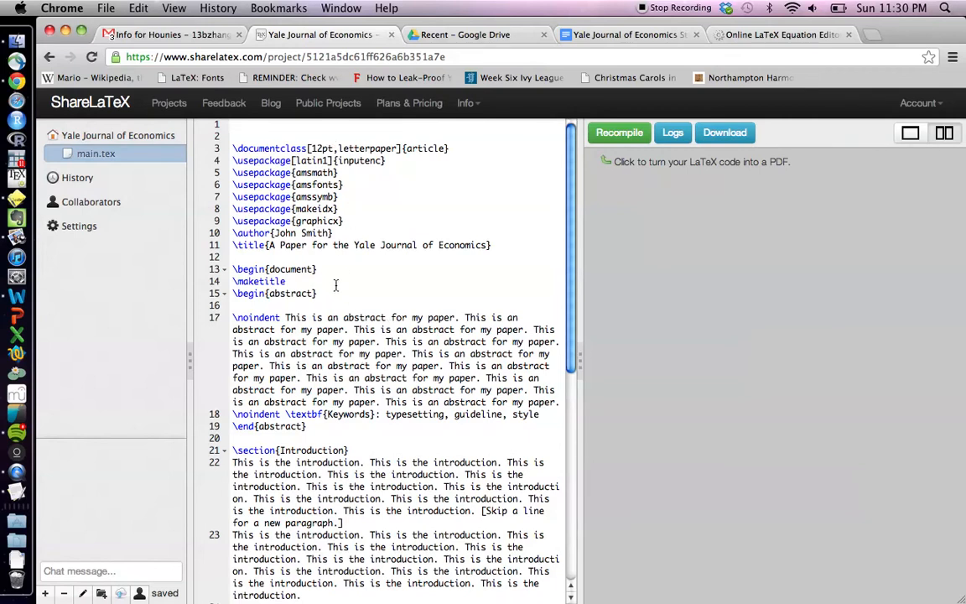
left_click(601, 136)
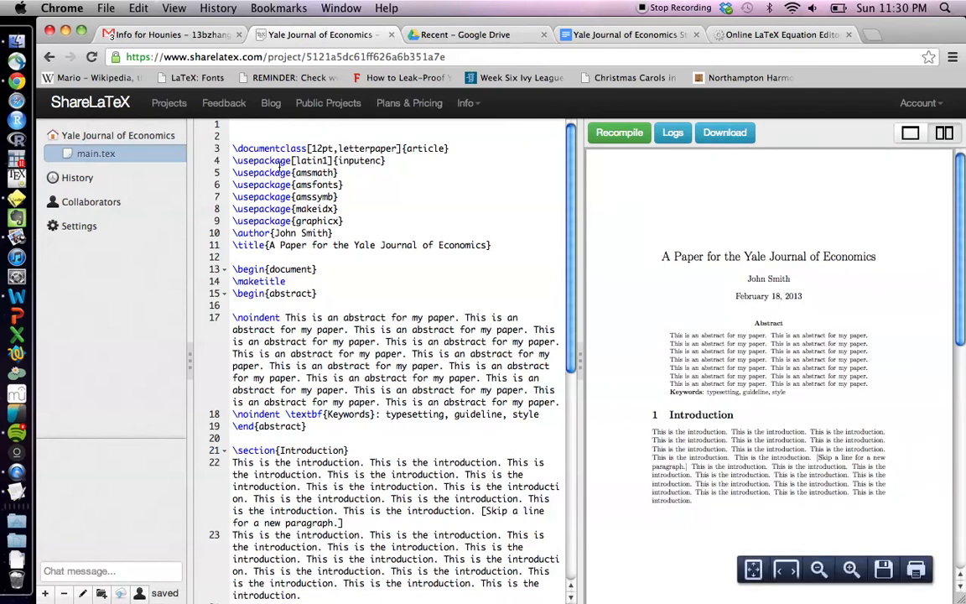
scroll(725, 271, "down", 10)
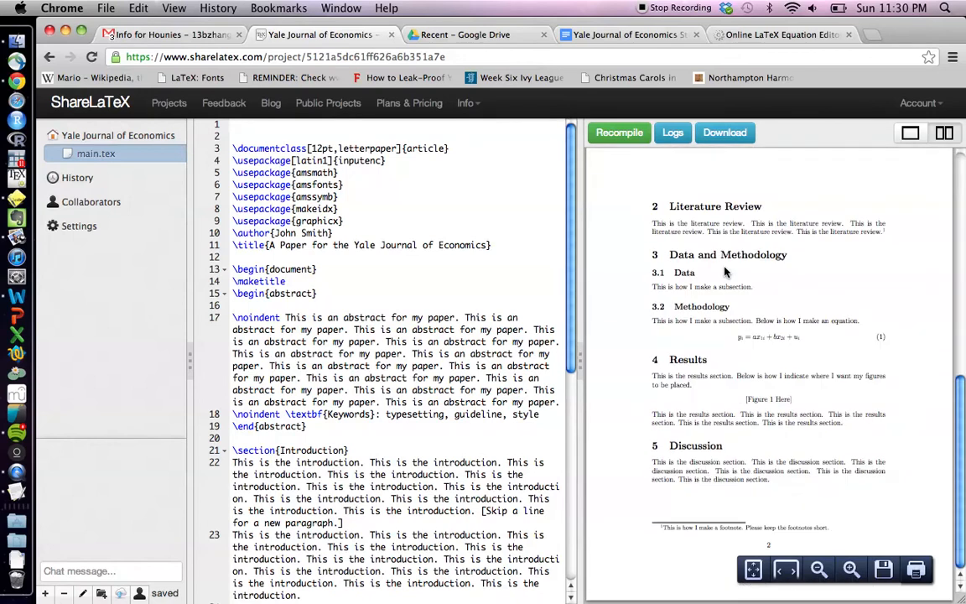
scroll(725, 271, "up", 10)
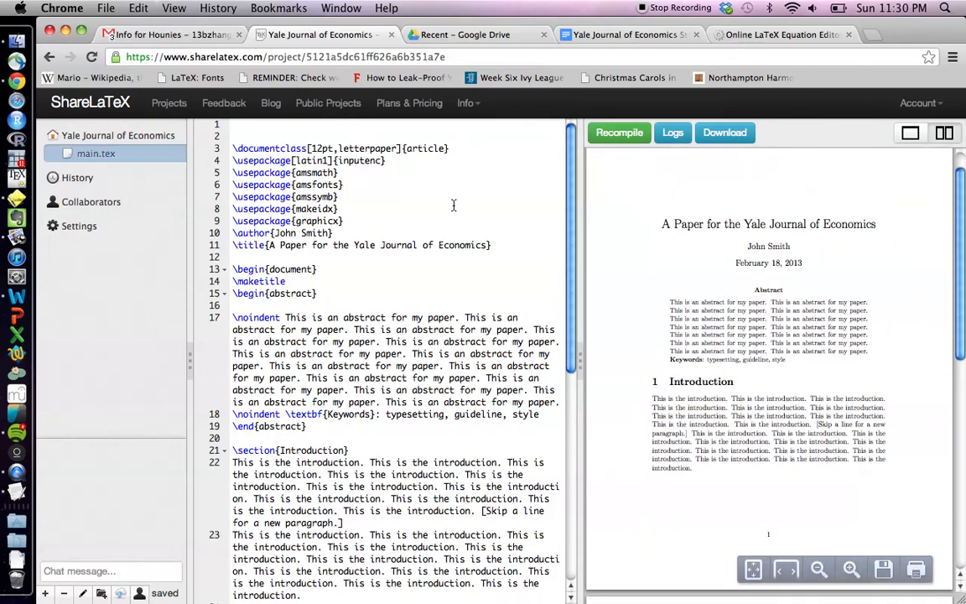
Delete the blank lines above \documentclass and review the seven-package preamble
left_click(231, 149)
key("BackSpace")
key("BackSpace")
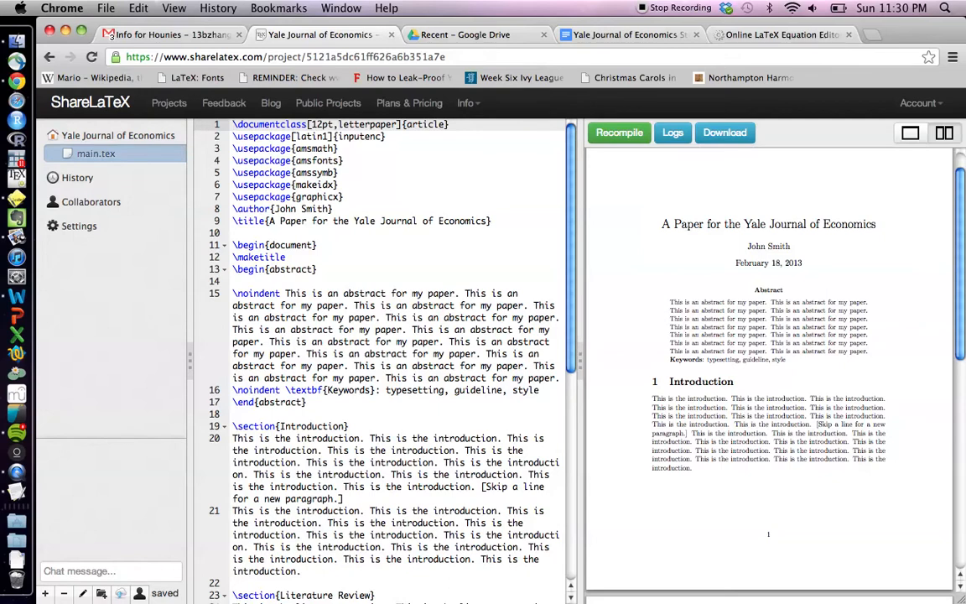
key("shift+Down")
key("shift+Down")
key("shift+Down")
key("shift+Down")
key("shift+Down")
key("shift+Down")
key("shift+Down")
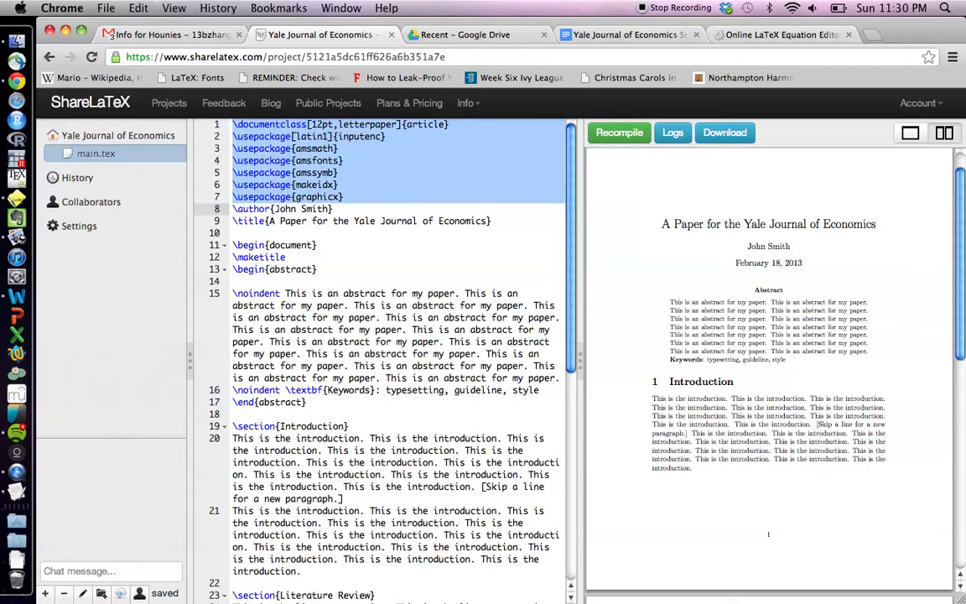
left_click(261, 220)
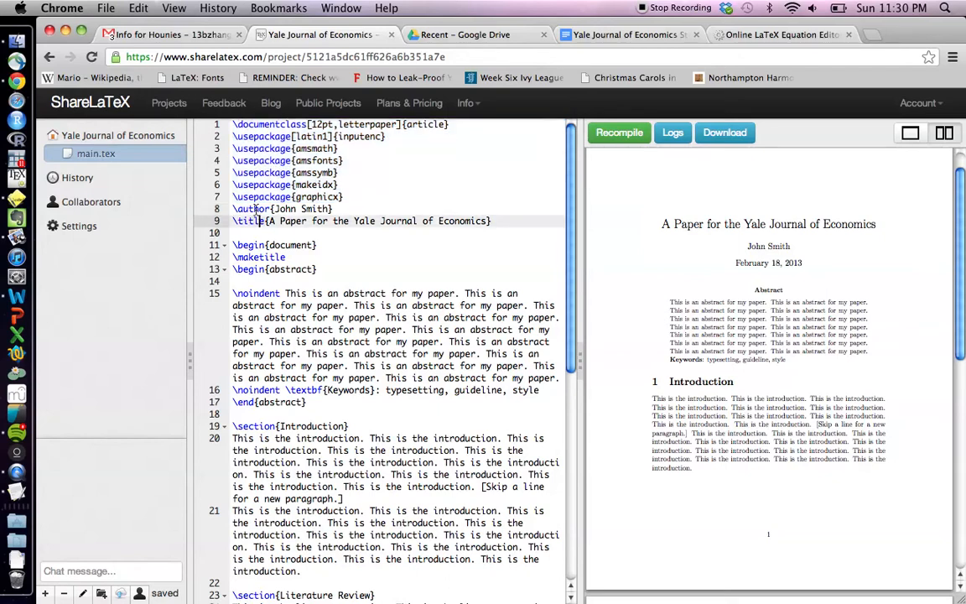
left_click(257, 210)
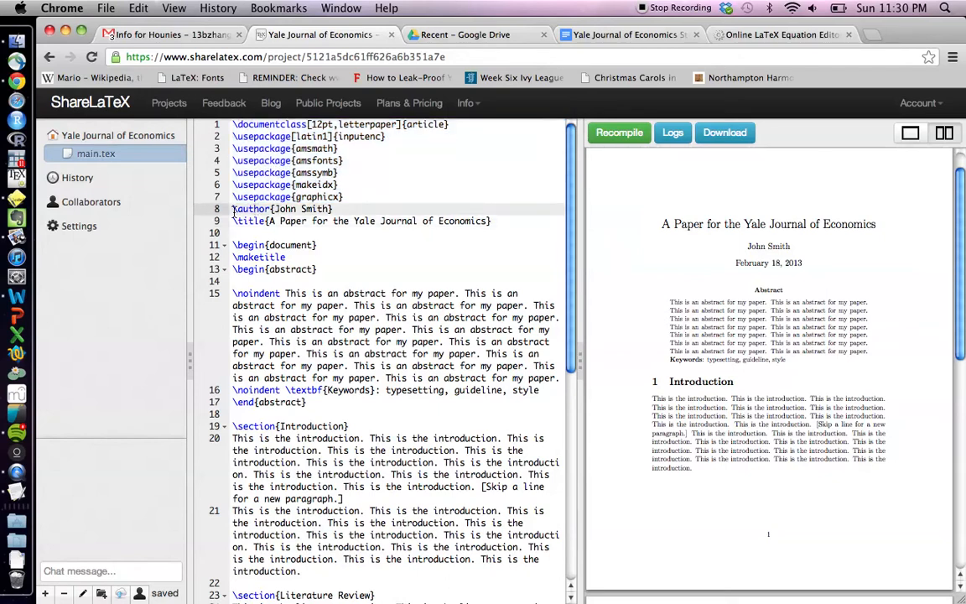
Put the new author's name on line 8 and retitle line 9 'A Paper on Labor Economics'
left_click_drag(234, 209, 332, 209)
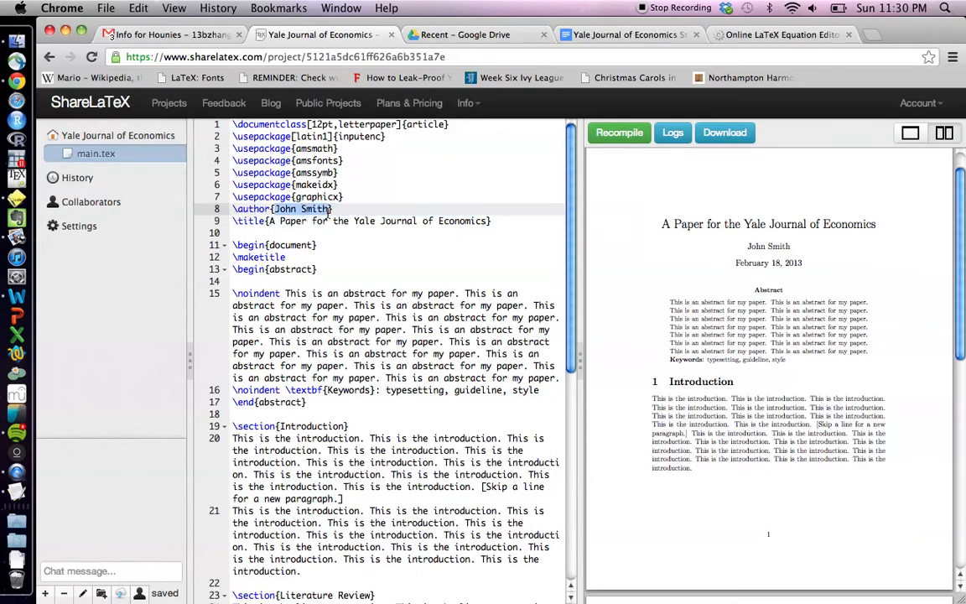
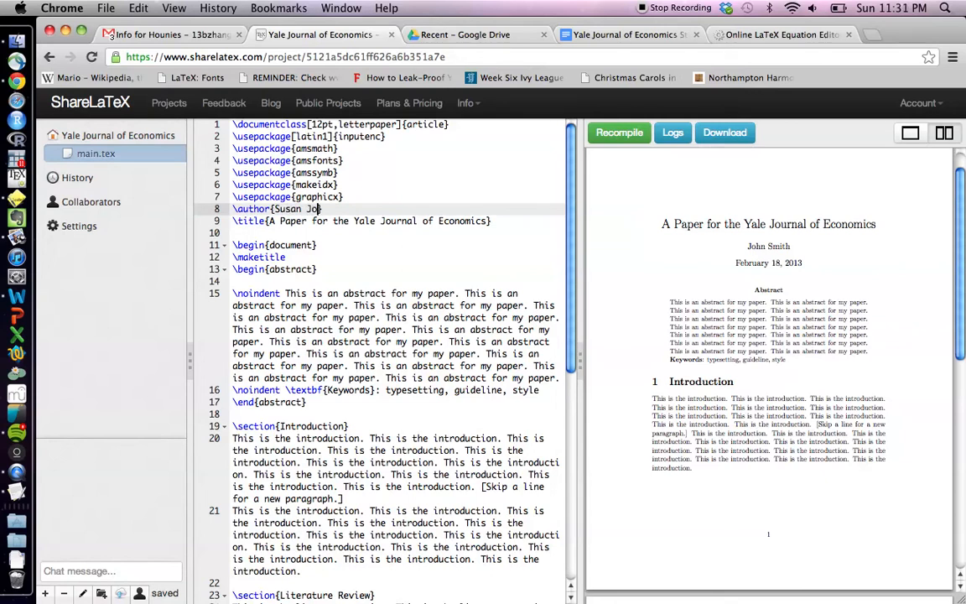
type("}")
left_click(267, 221)
left_click_drag(268, 222, 486, 222)
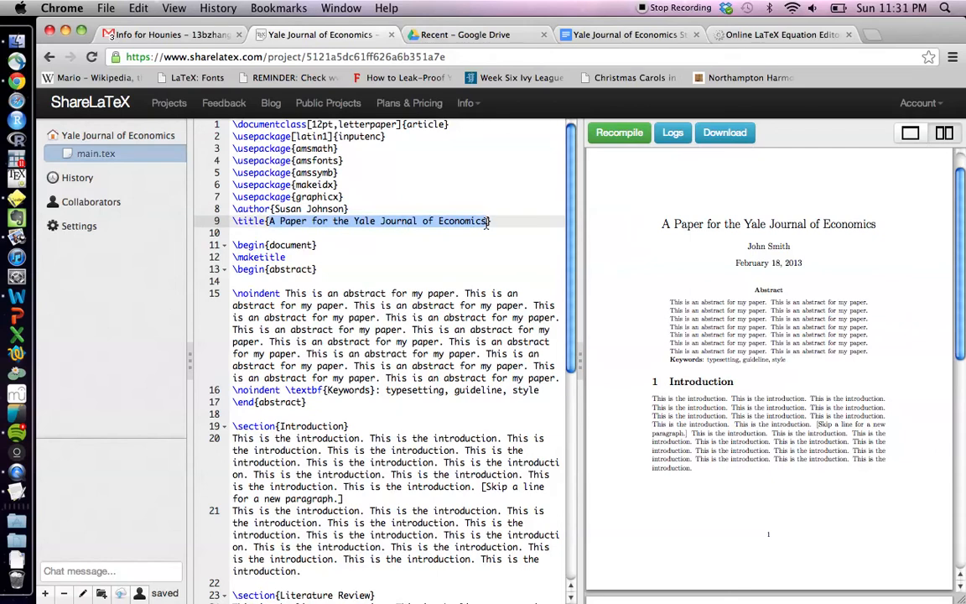
type("A Paper on ")
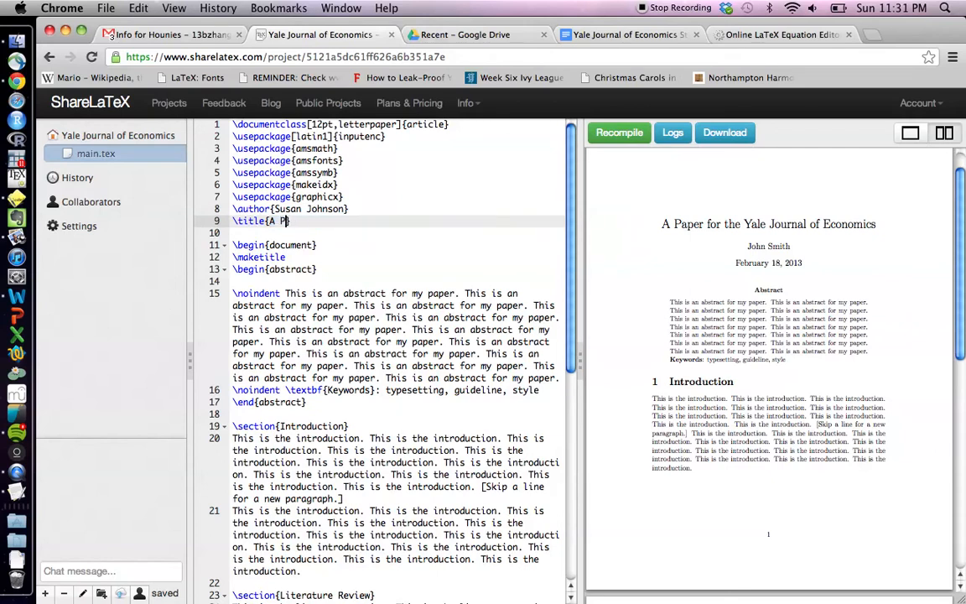
type("Labor Economics")
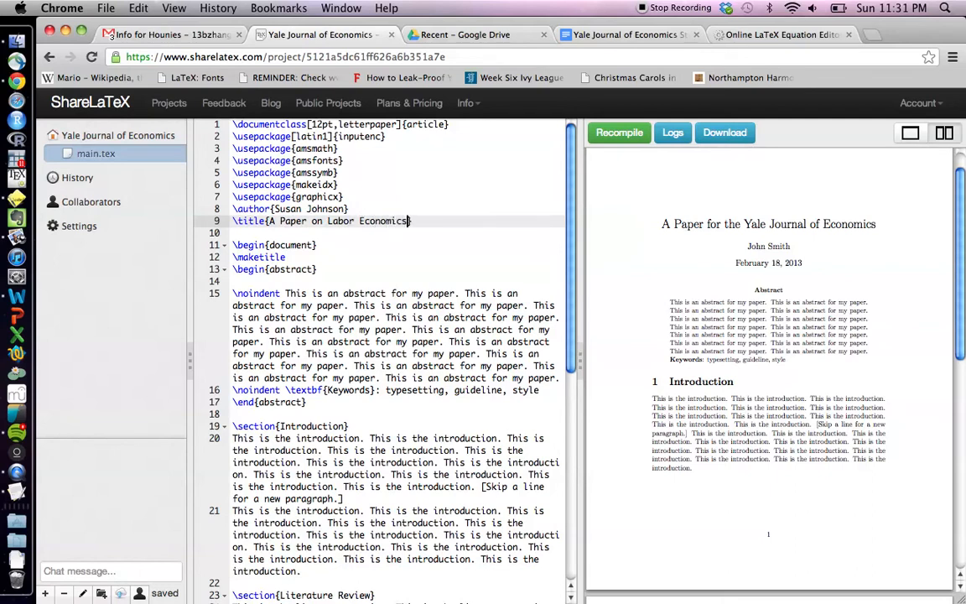
left_click(237, 246)
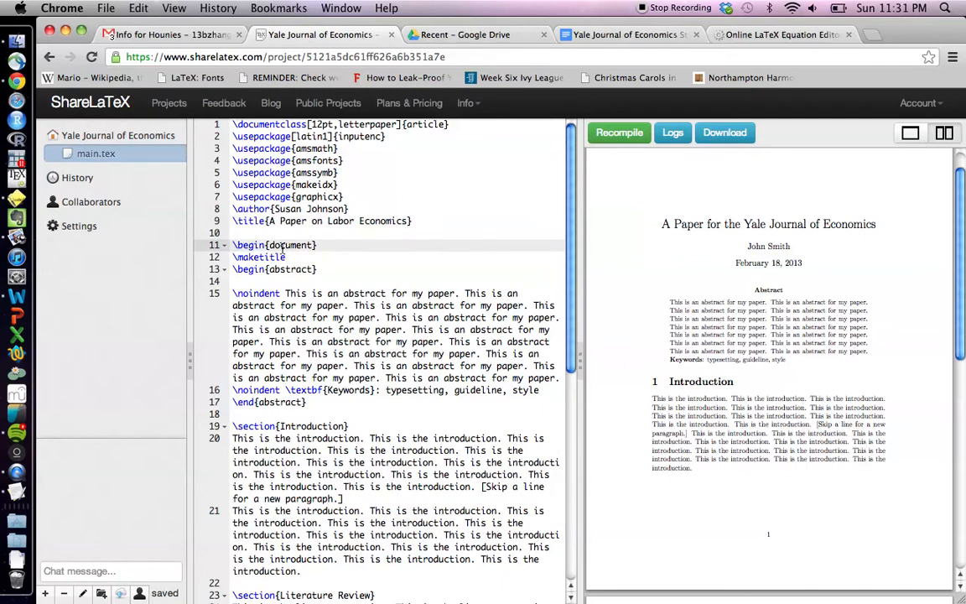
left_click(237, 259)
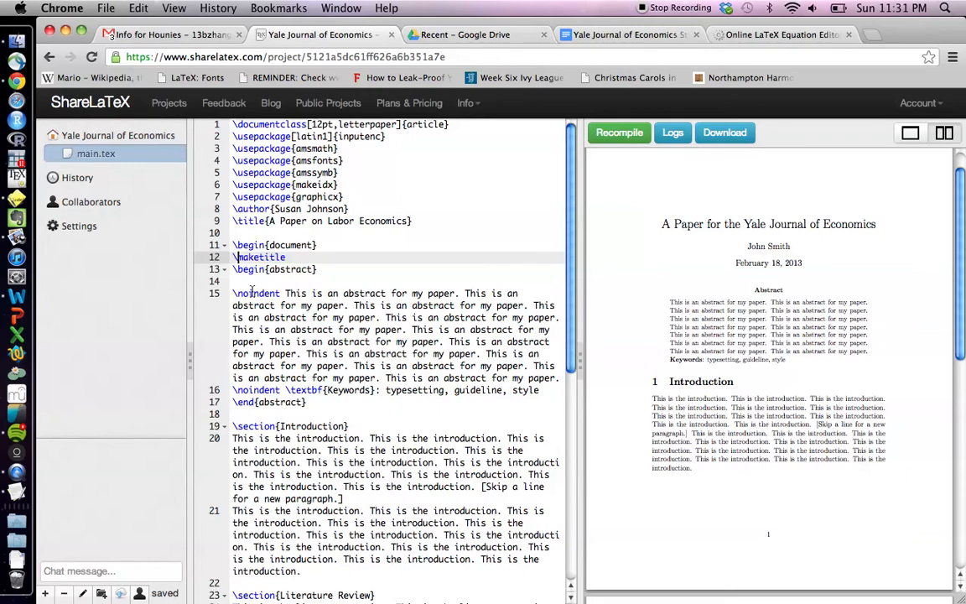
left_click(233, 269)
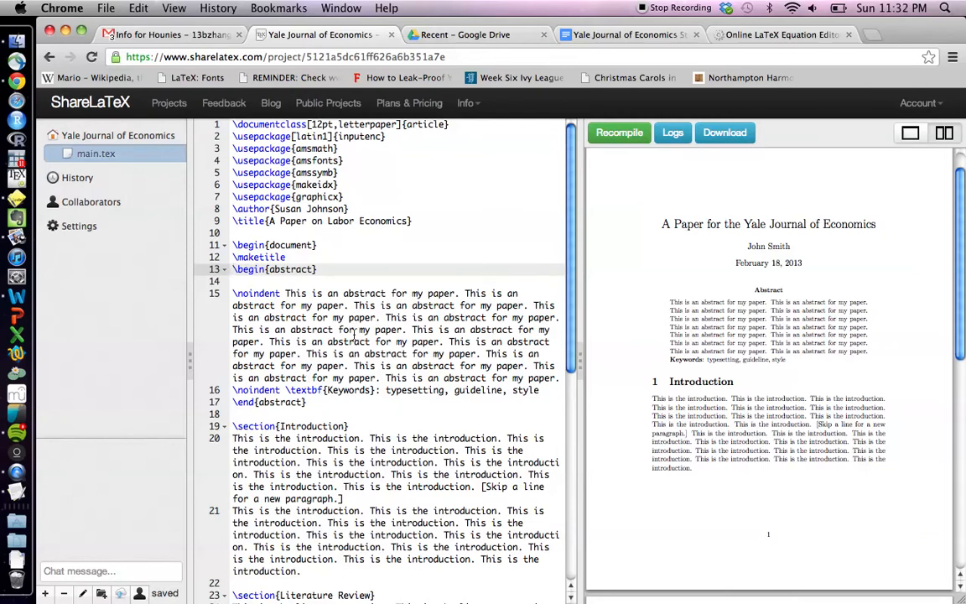
scroll(344, 352, "down", 2)
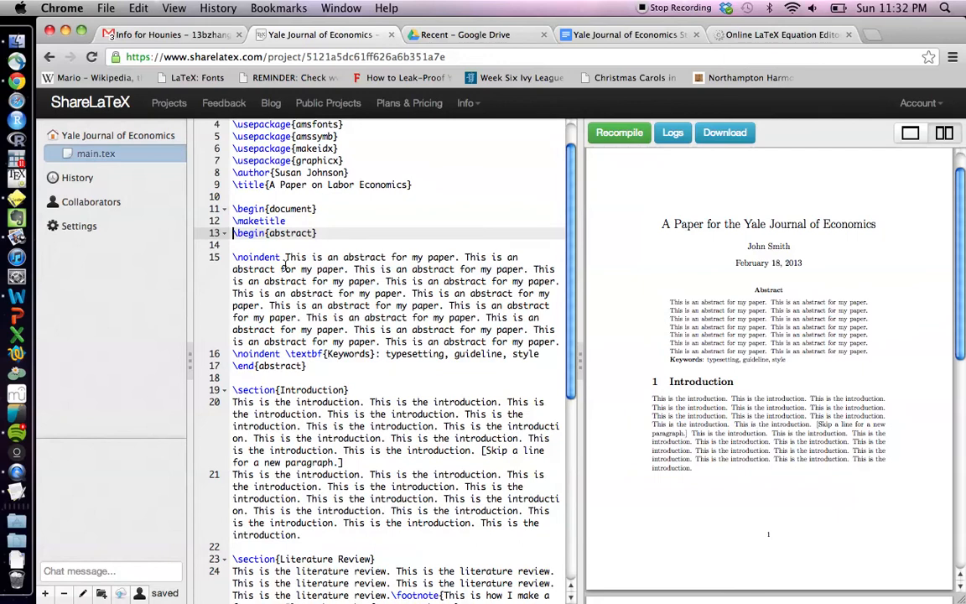
Replace the placeholder abstract with 'This is a summary of my paper.' followed by a blank line
left_click_drag(285, 258, 558, 341)
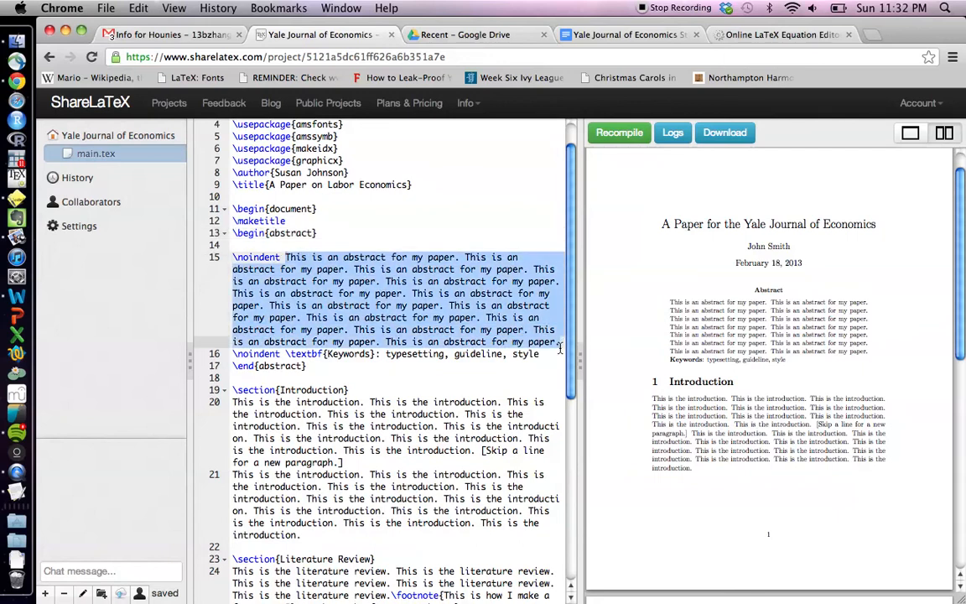
type("Tis is")
key("BackSpace")
key("BackSpace")
key("BackSpace")
key("BackSpace")
key("BackSpace")
key("BackSpace")
type("his is a summary o")
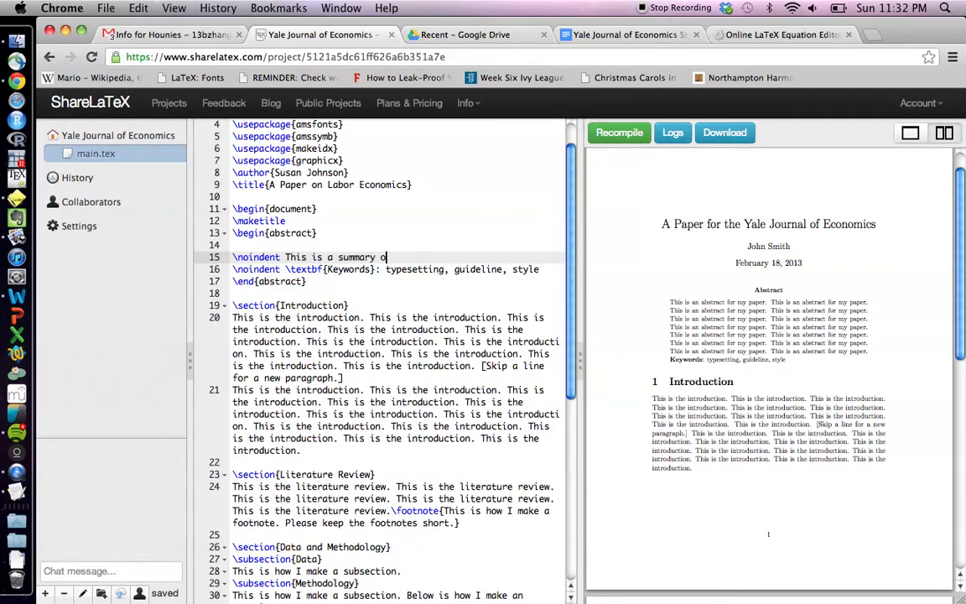
type("f my paper.")
key("Return")
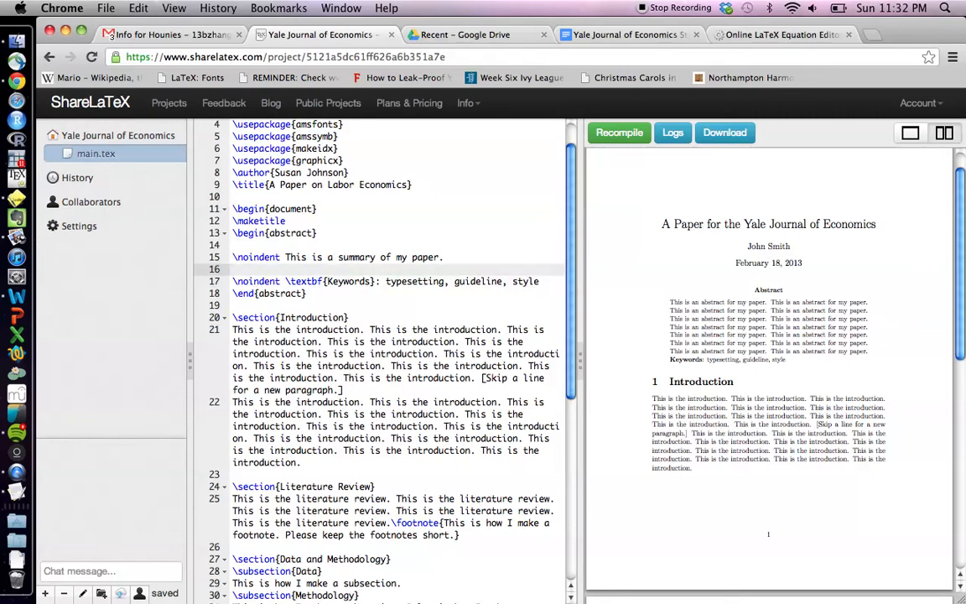
key("Up")
key("Down")
key("Down")
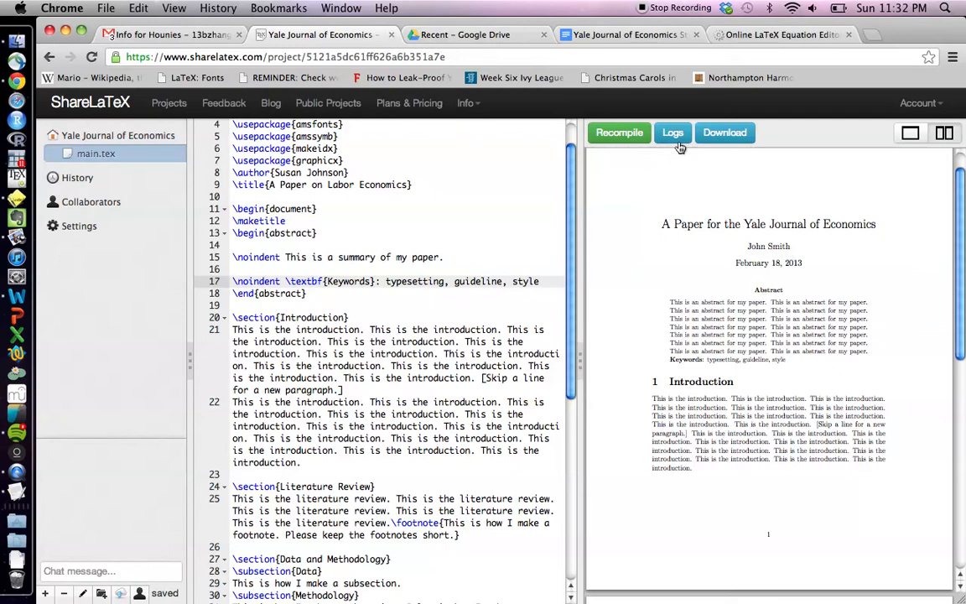
Recompile so the PDF shows 'A Paper on Labor Economics' with the one-sentence abstract and keywords
left_click(620, 135)
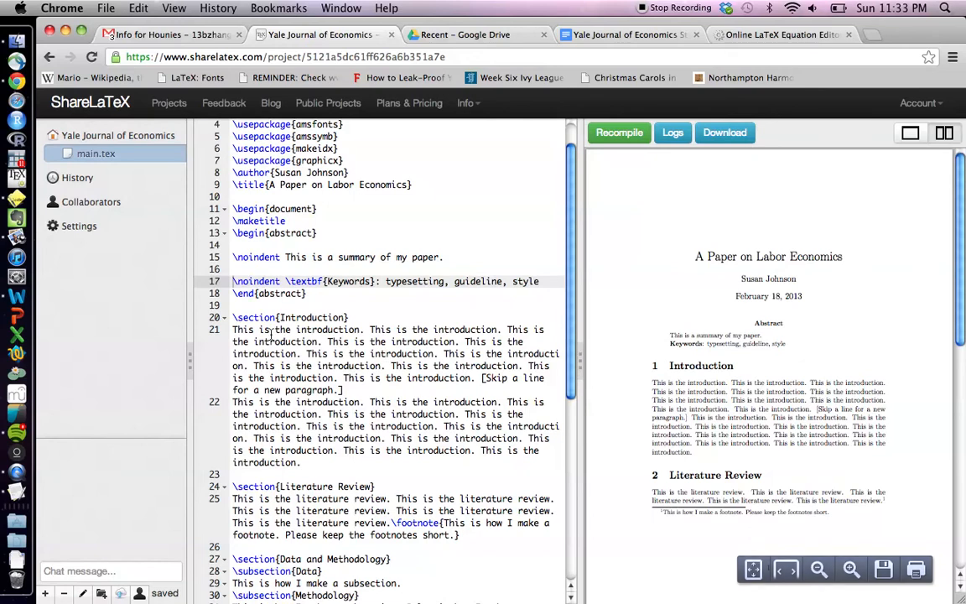
scroll(270, 335, "down", 5)
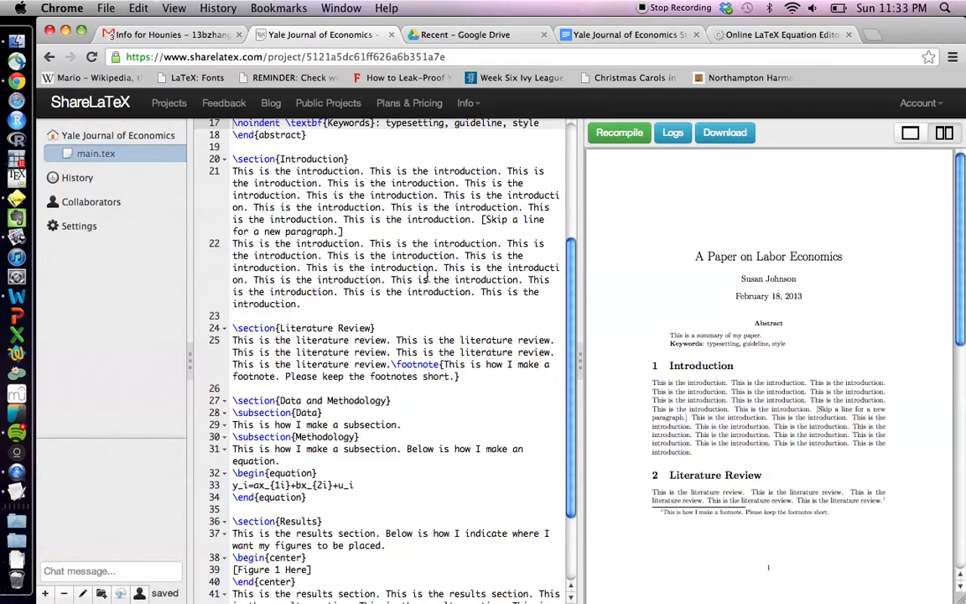
Add a blank line after 'paragraph.]' on line 21 and recompile to show two Introduction paragraphs
left_click(367, 232)
key("Return")
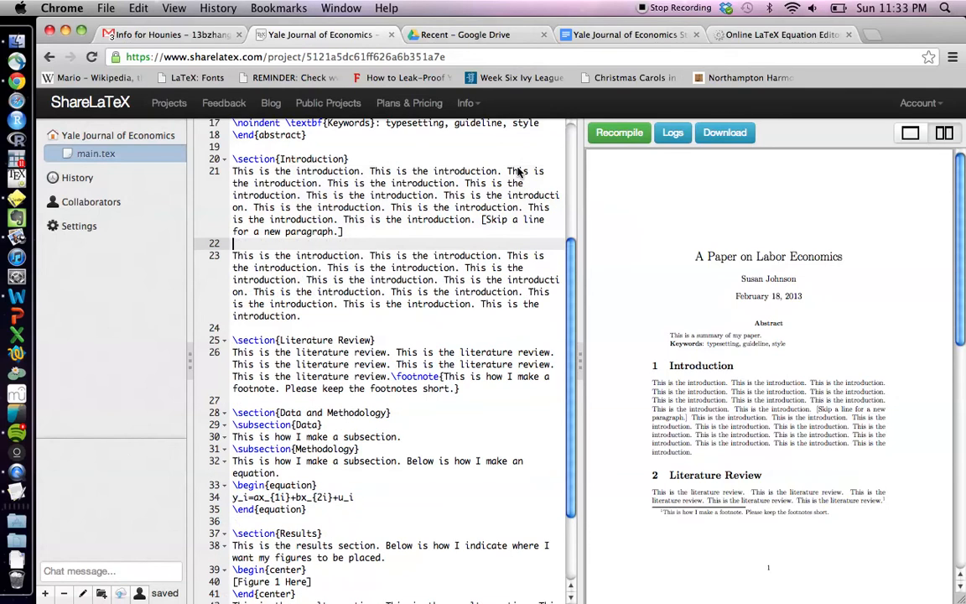
left_click(620, 132)
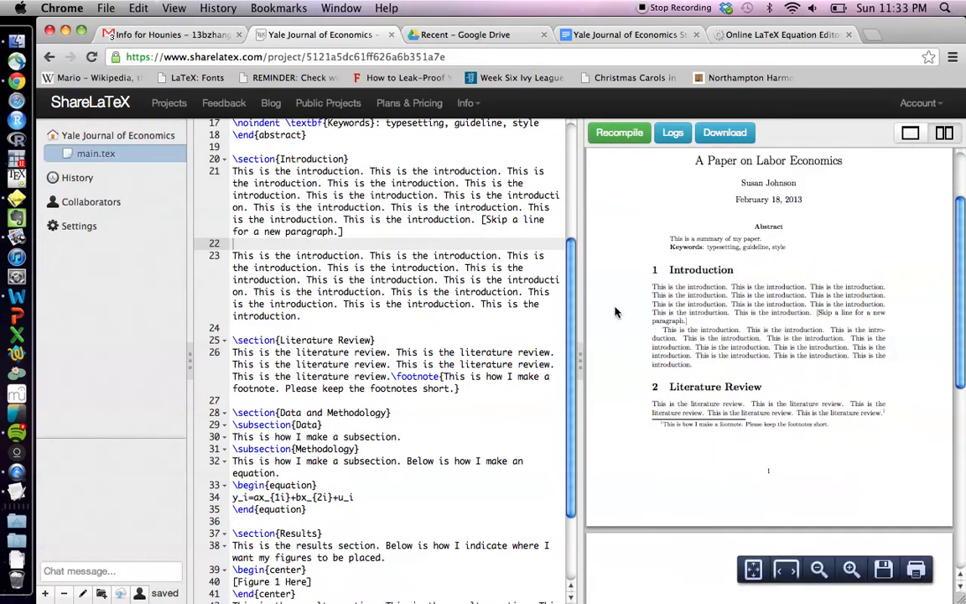
key("Down")
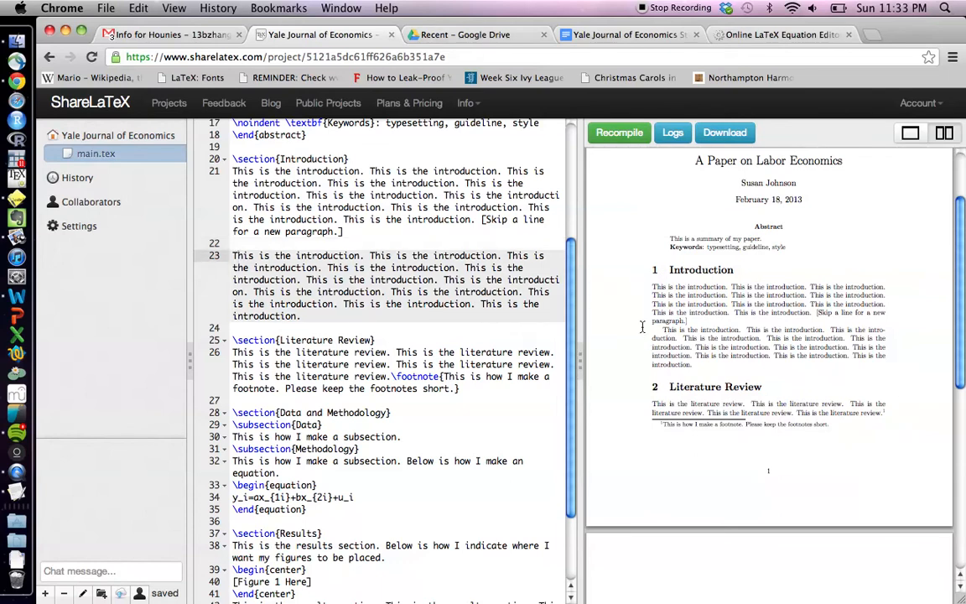
left_click(372, 352)
scroll(369, 357, "down", 2)
scroll(370, 357, "down", 2)
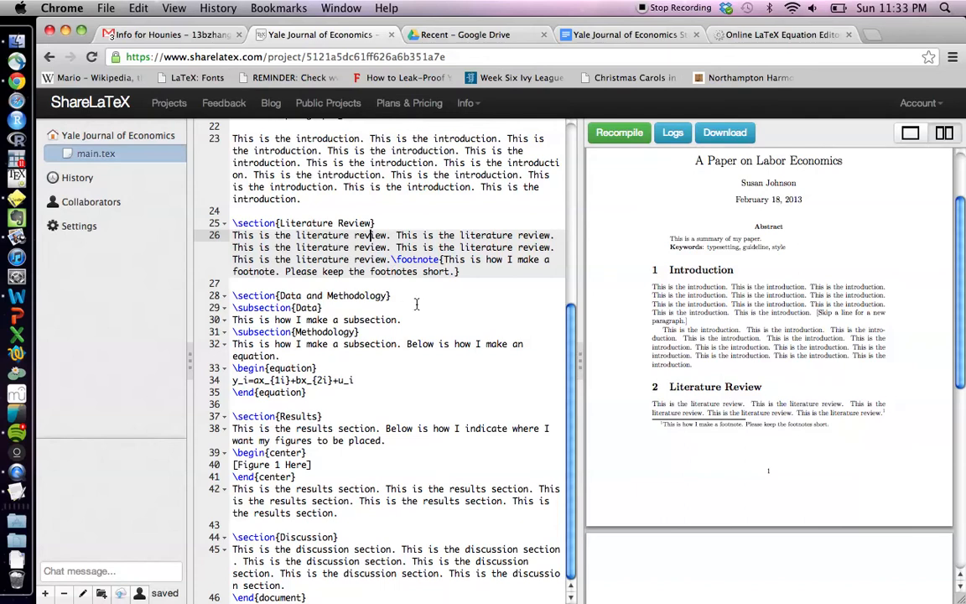
Highlight the \footnote source on line 26, then zoom the PDF in twice to read the footnote
left_click(371, 259)
left_click_drag(371, 259, 462, 275)
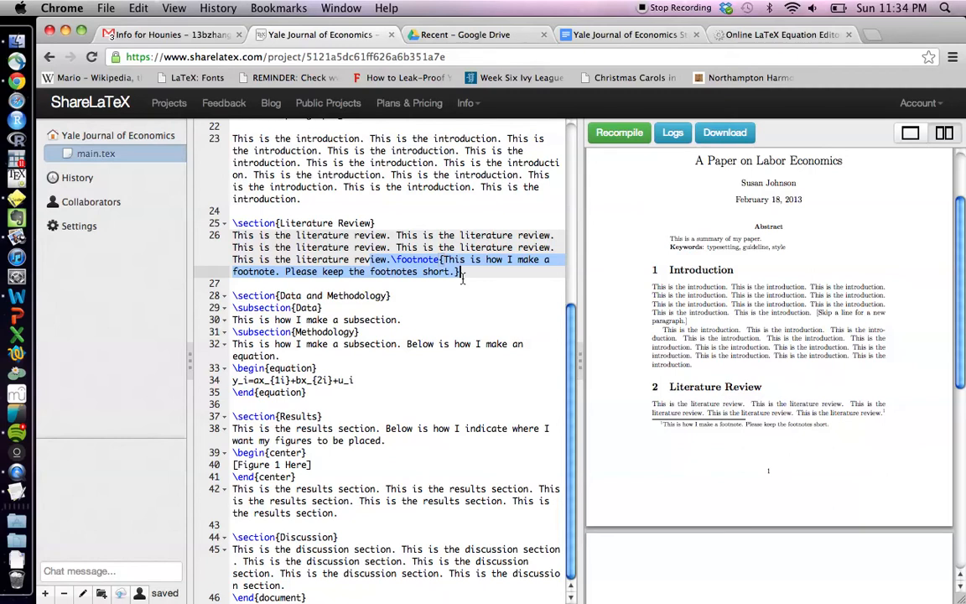
left_click(461, 273)
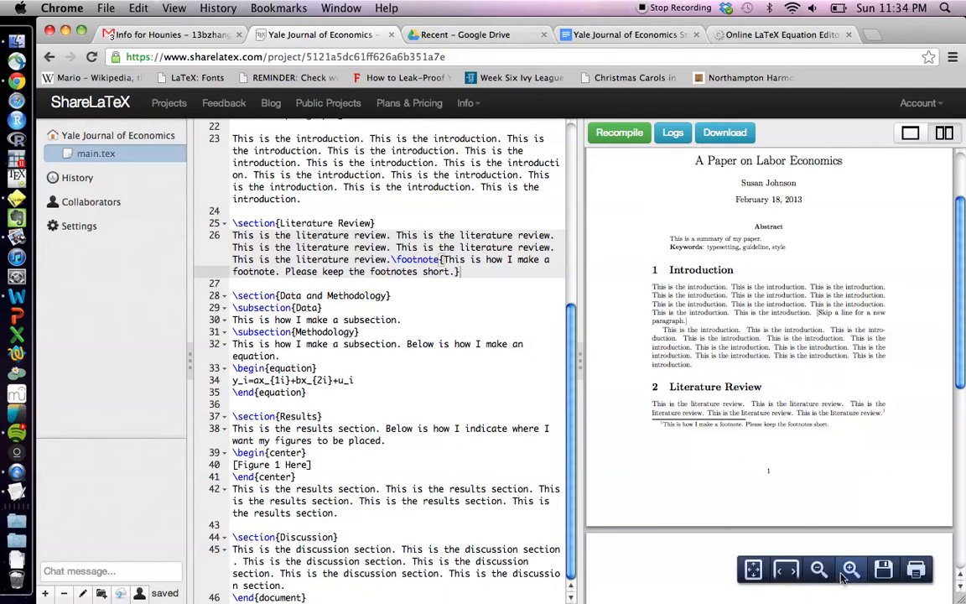
left_click(852, 573)
left_click(852, 573)
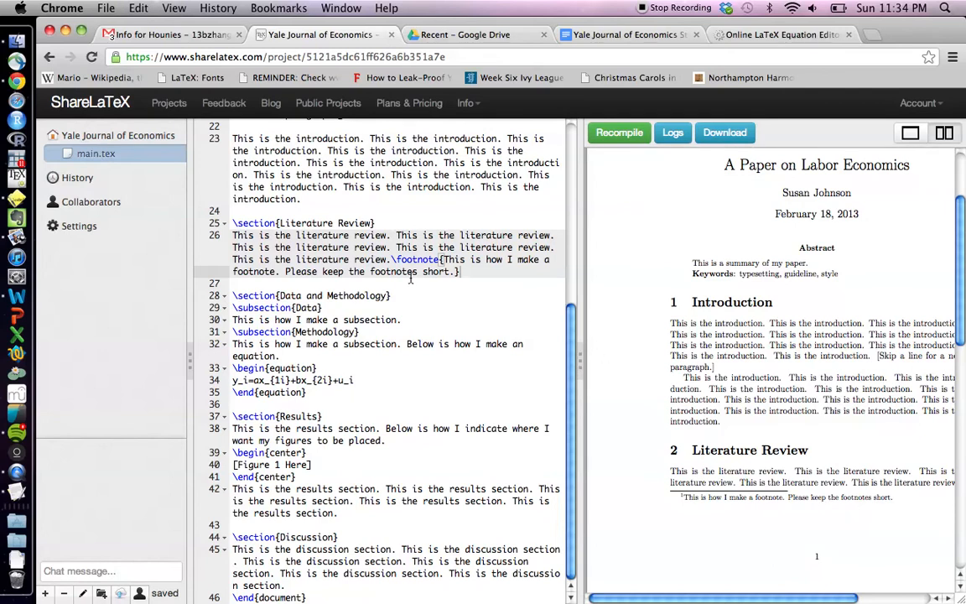
left_click(326, 308)
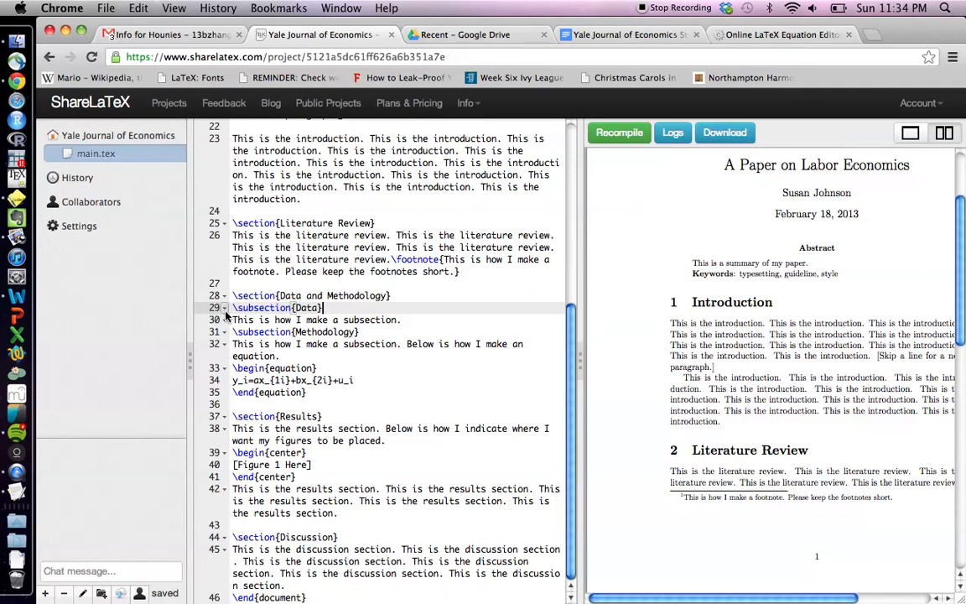
Scroll the PDF to page 2's Data and Methodology section with equation (1), cursor after \end{equation}
scroll(668, 306, "down", 5)
scroll(669, 306, "right", 2)
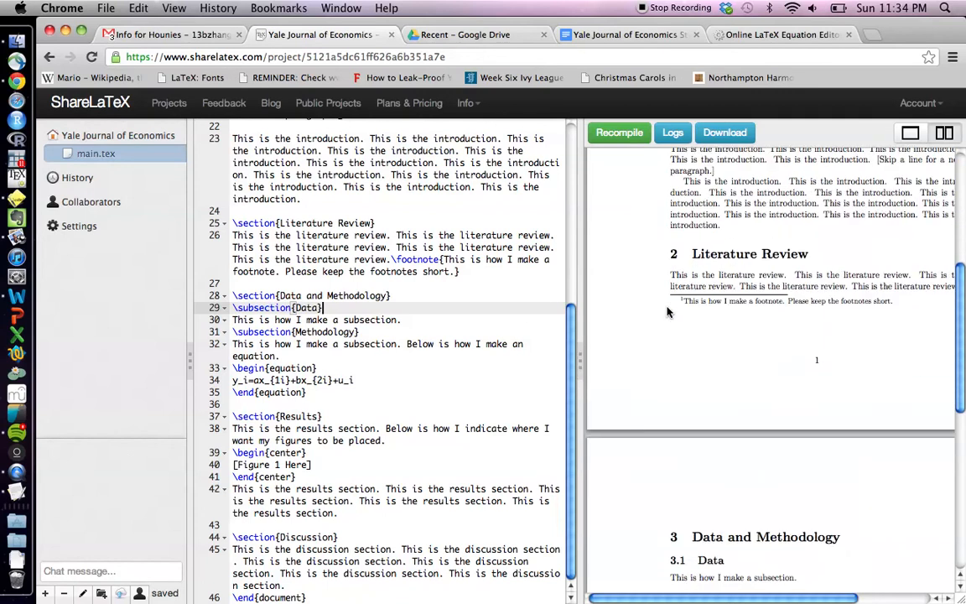
scroll(668, 312, "down", 5)
scroll(669, 313, "left", 2)
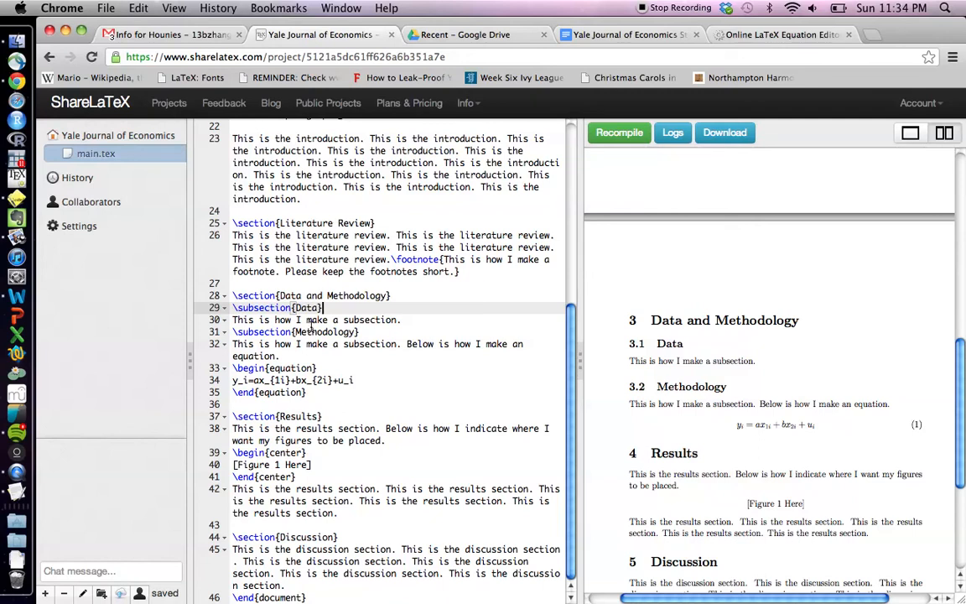
left_click(316, 392)
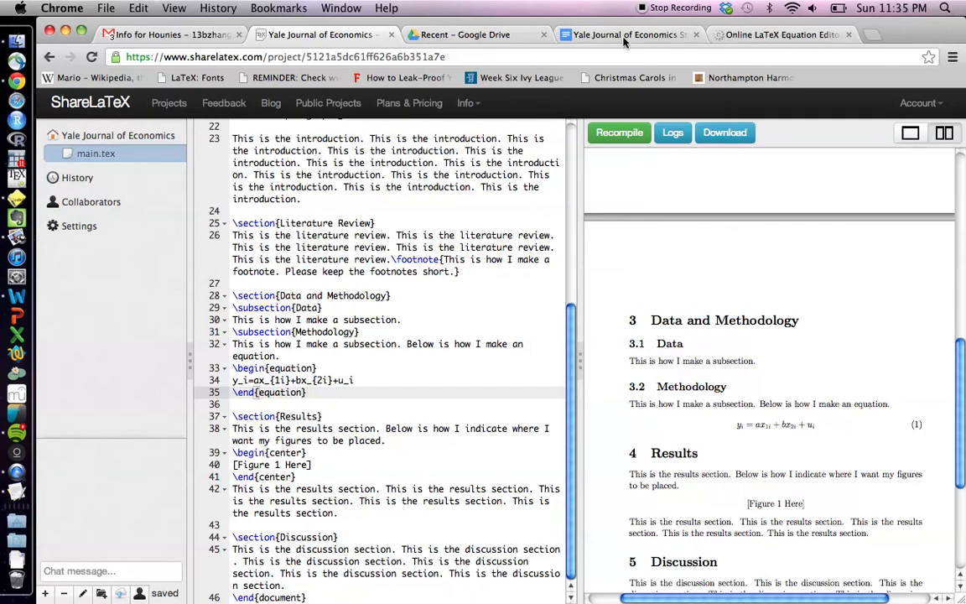
left_click(728, 36)
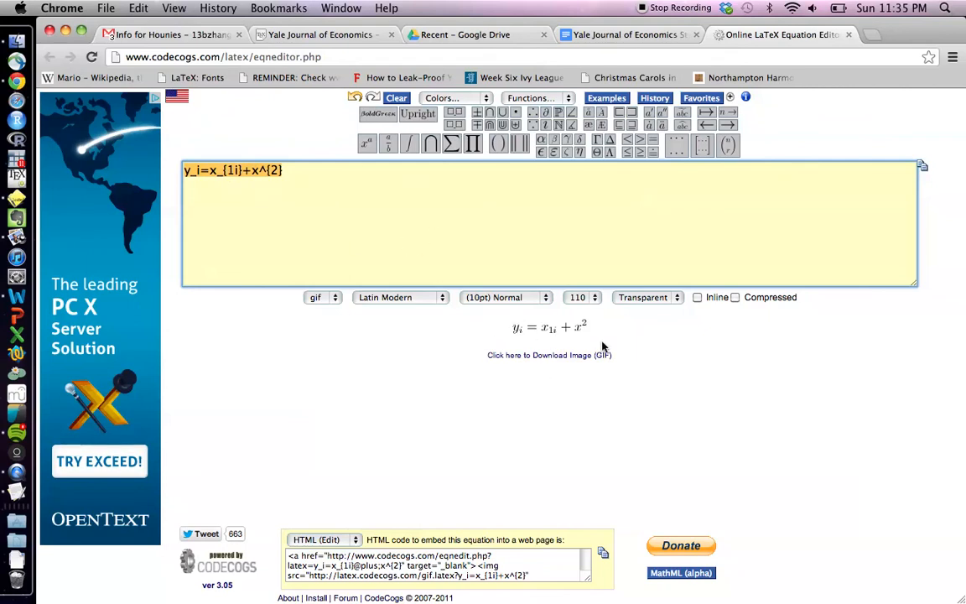
left_click(518, 216)
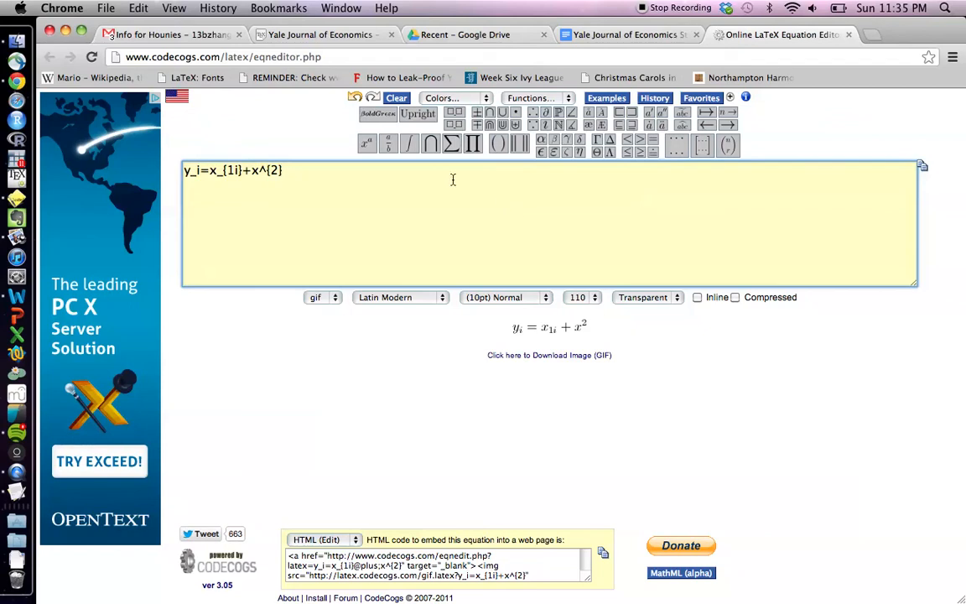
mouse_move(430, 145)
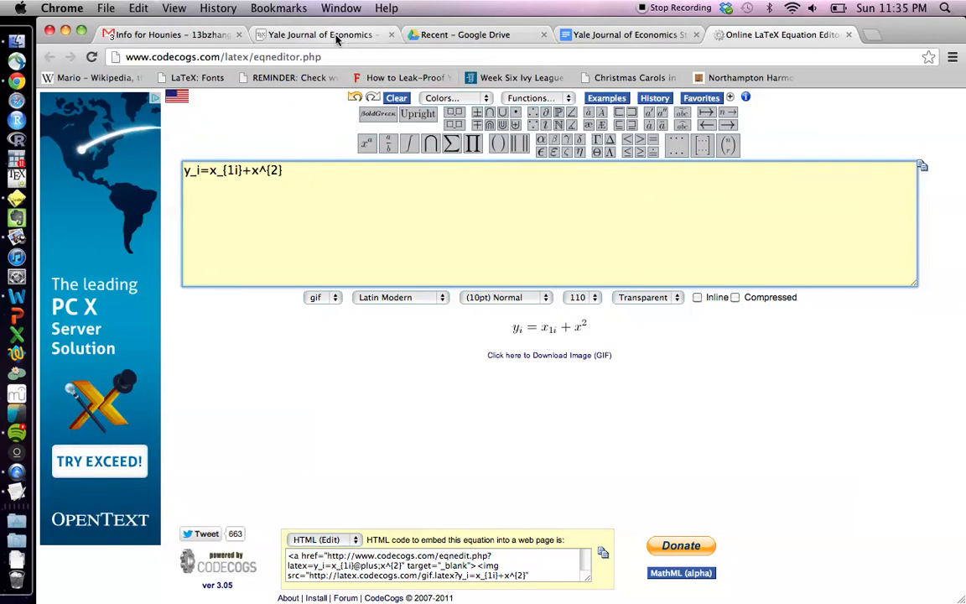
left_click(310, 36)
key("Up")
key("Up")
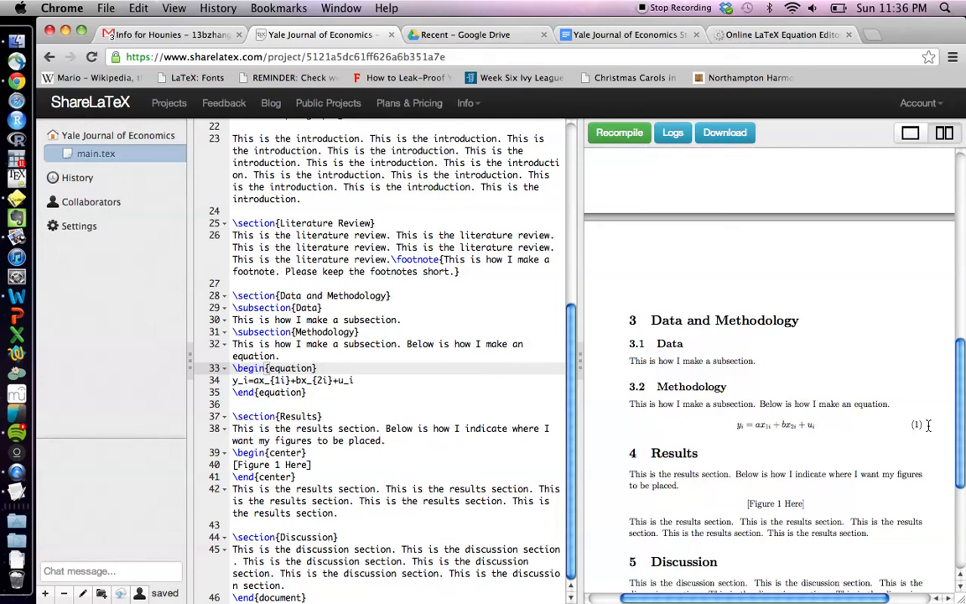
Insert blank lines above and below the centered [Figure 1 Here] block in the Results section
left_click(382, 451)
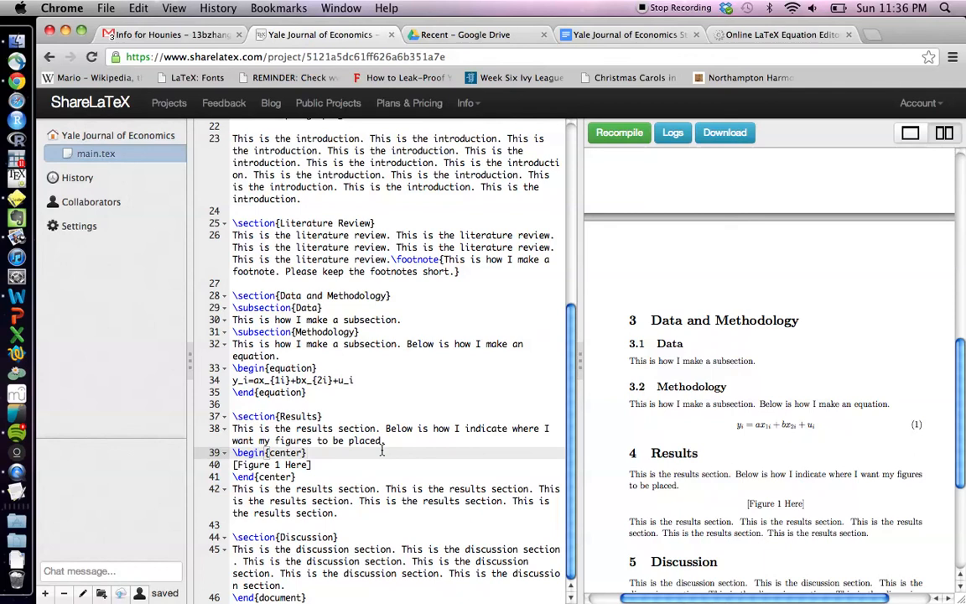
left_click(393, 447)
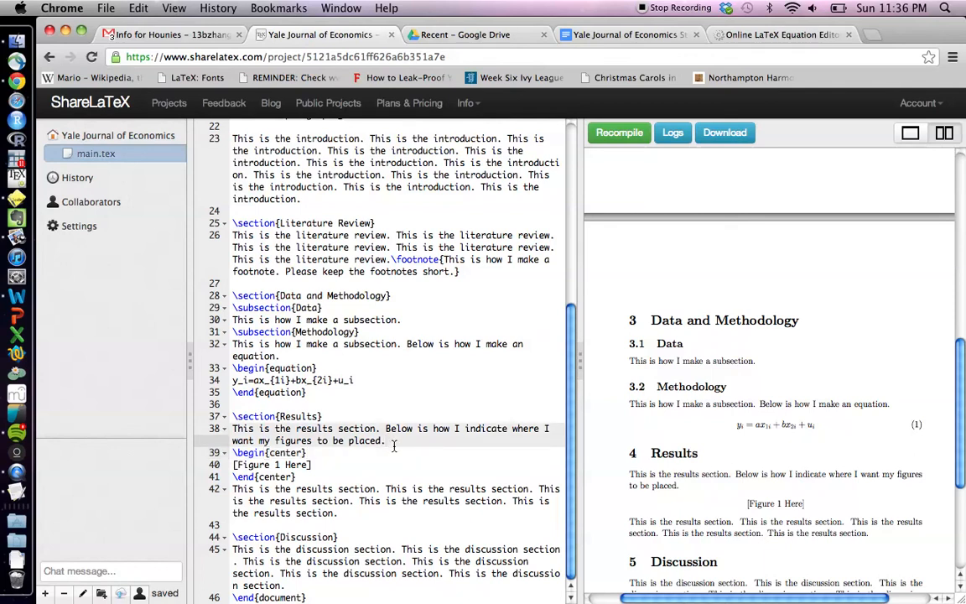
key("Return")
key("Down")
key("Down")
key("Down")
key("Down")
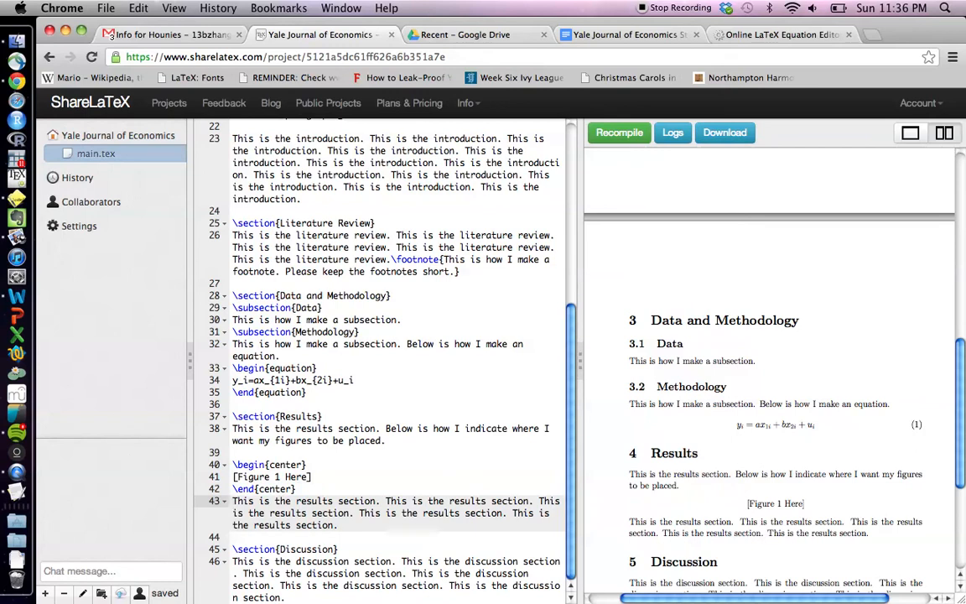
key("Return")
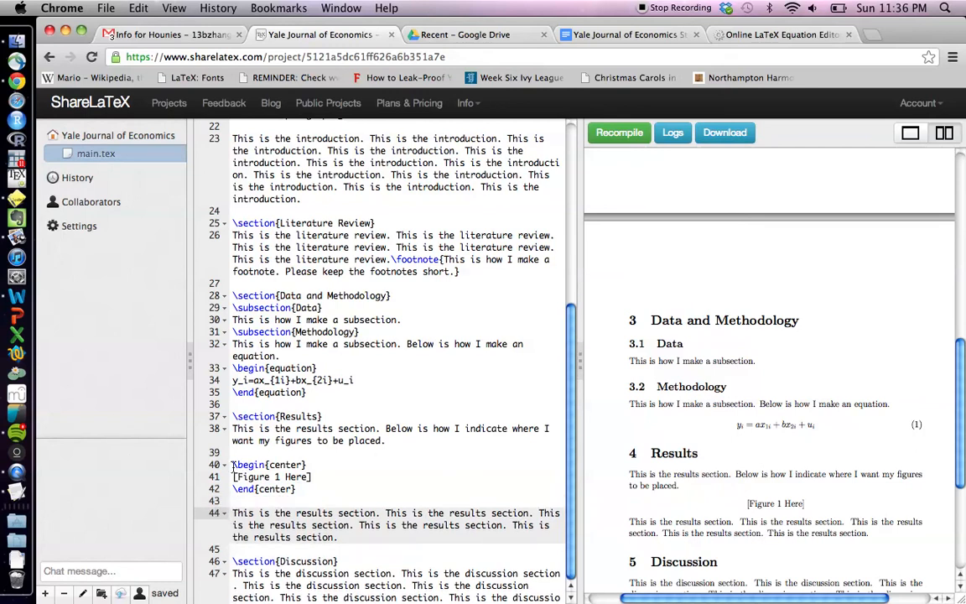
left_click_drag(233, 464, 300, 489)
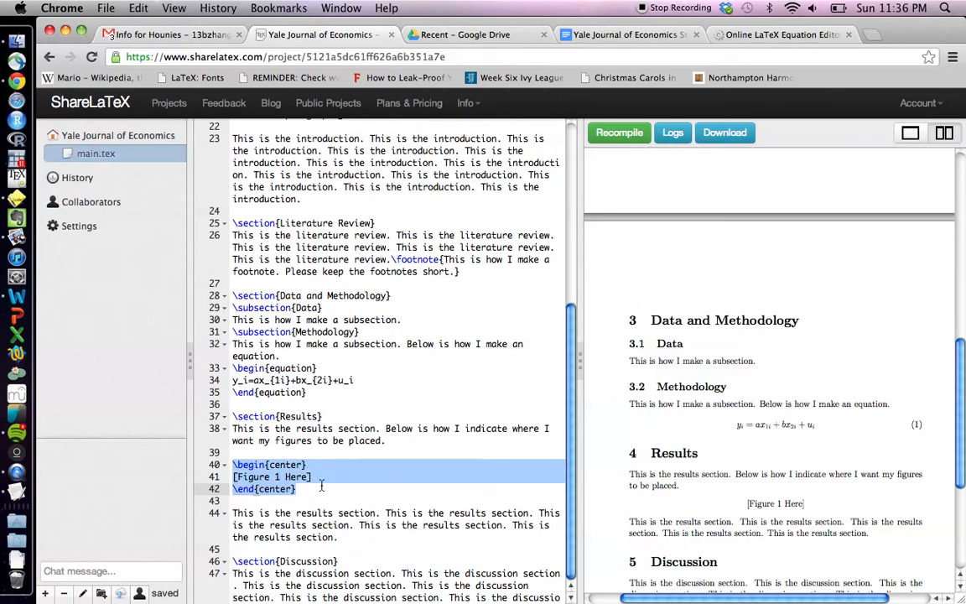
left_click(319, 487)
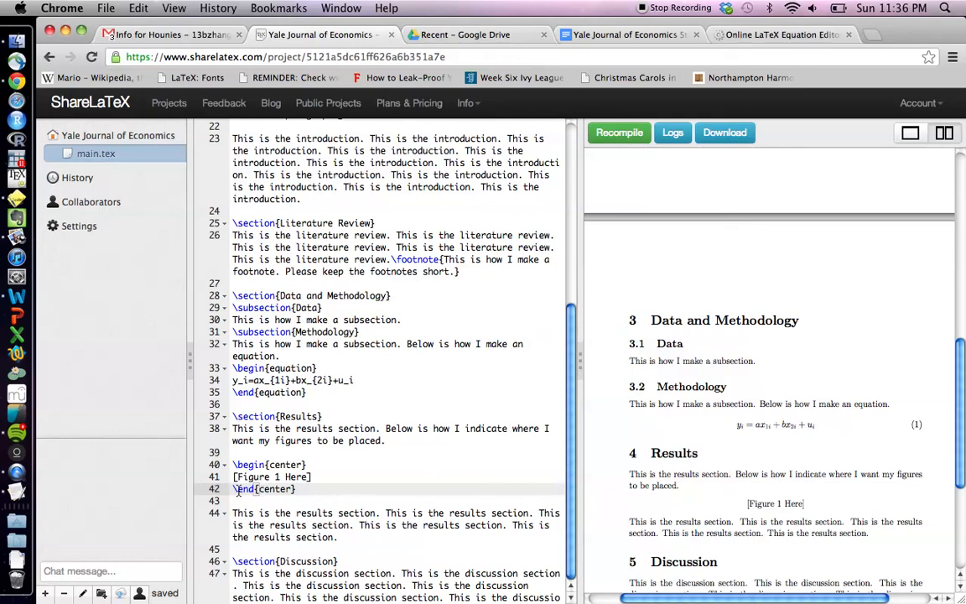
scroll(296, 488, "down", 1)
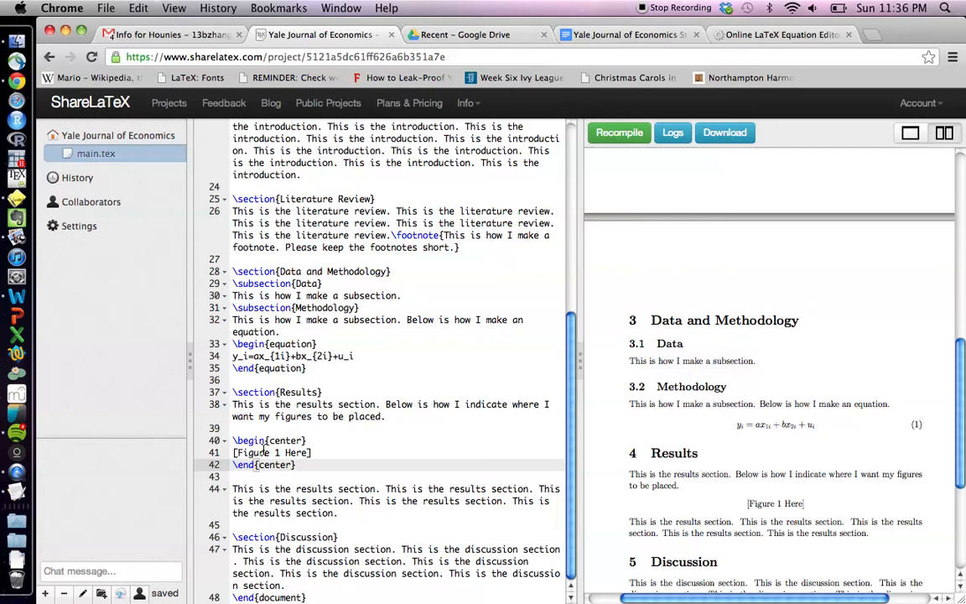
Return from the Discussion paragraph to line 1 of the source and the PDF's title page
left_click(270, 549)
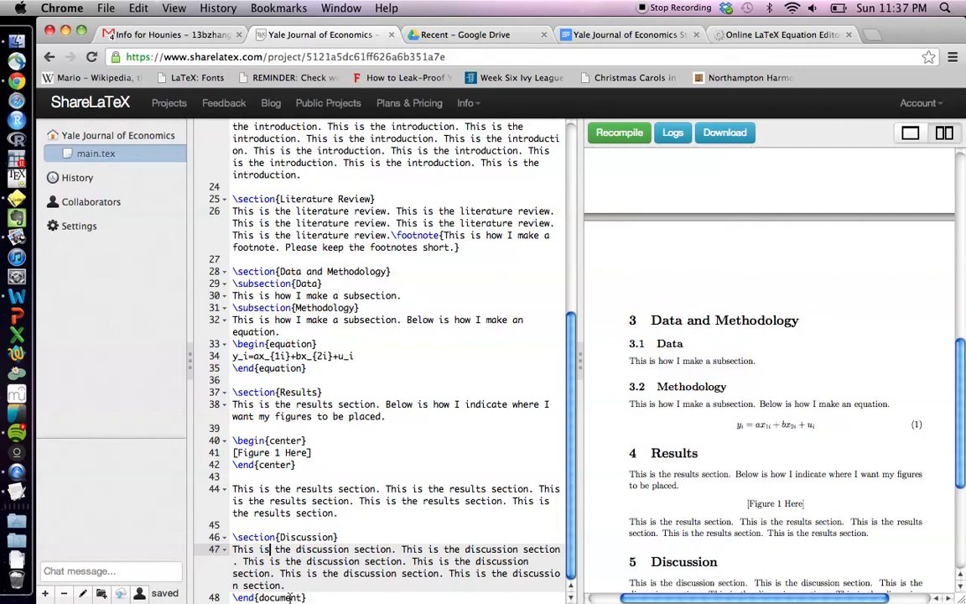
left_click(291, 586)
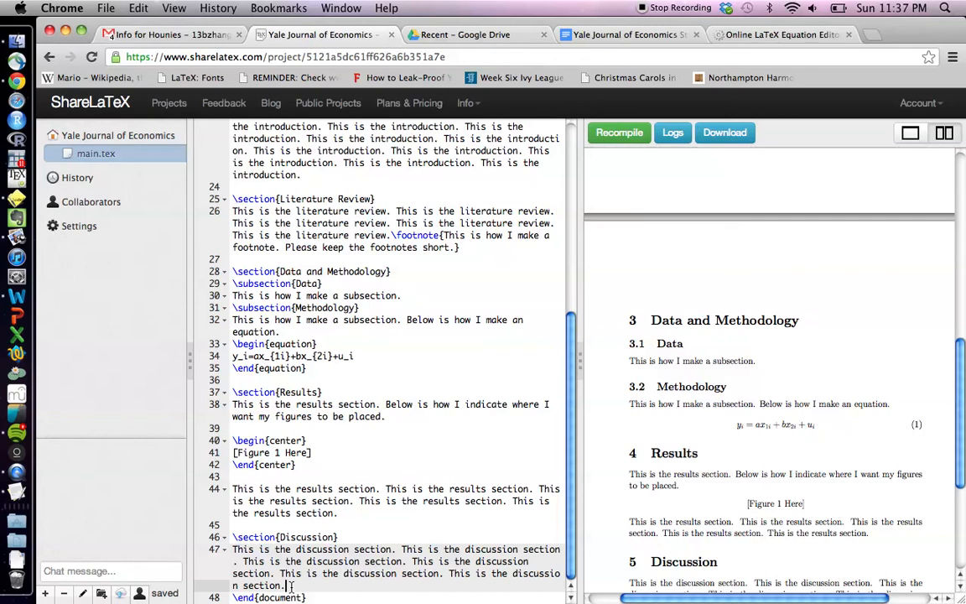
scroll(289, 586, "up", 5)
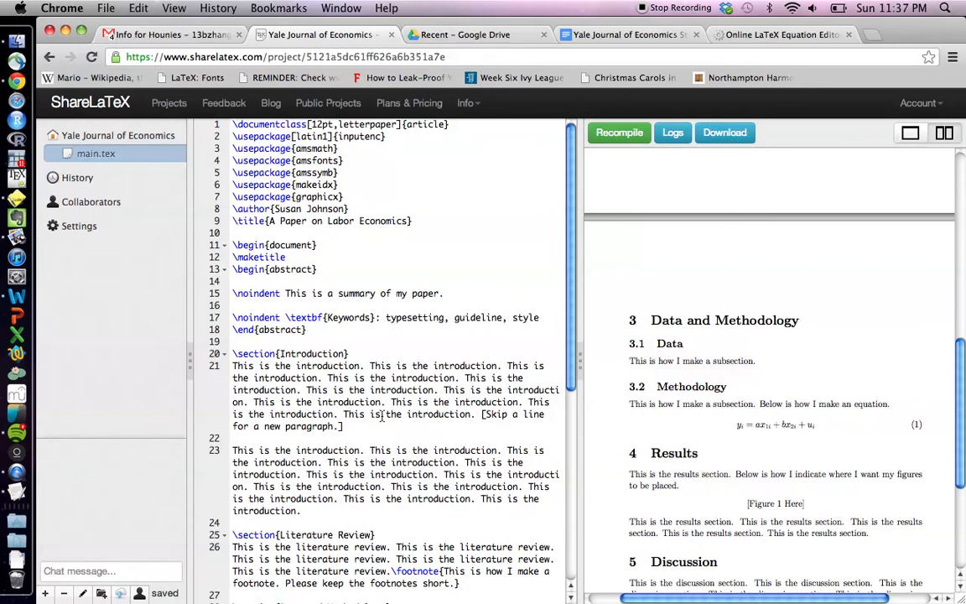
scroll(382, 415, "down", 1)
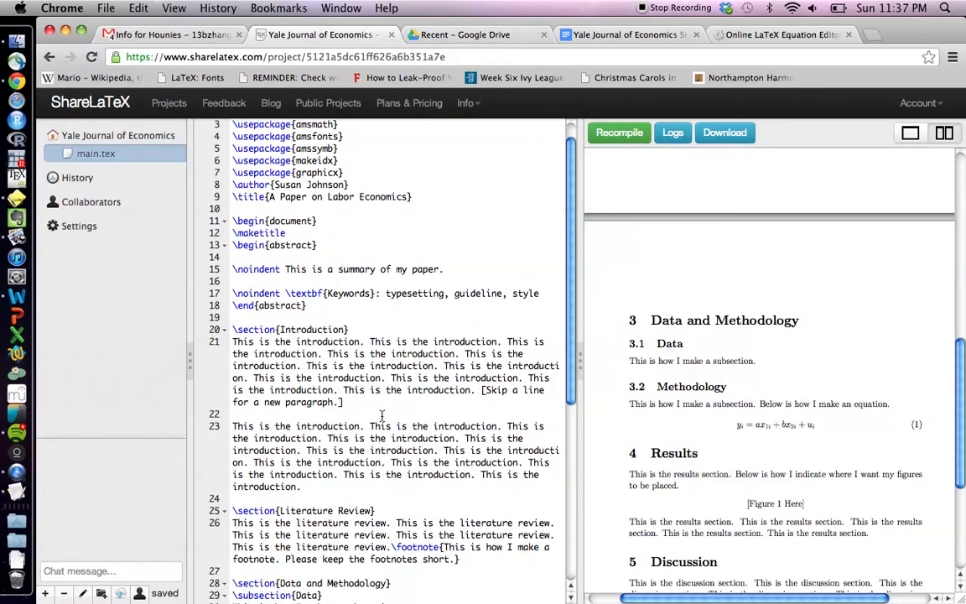
scroll(381, 416, "down", 5)
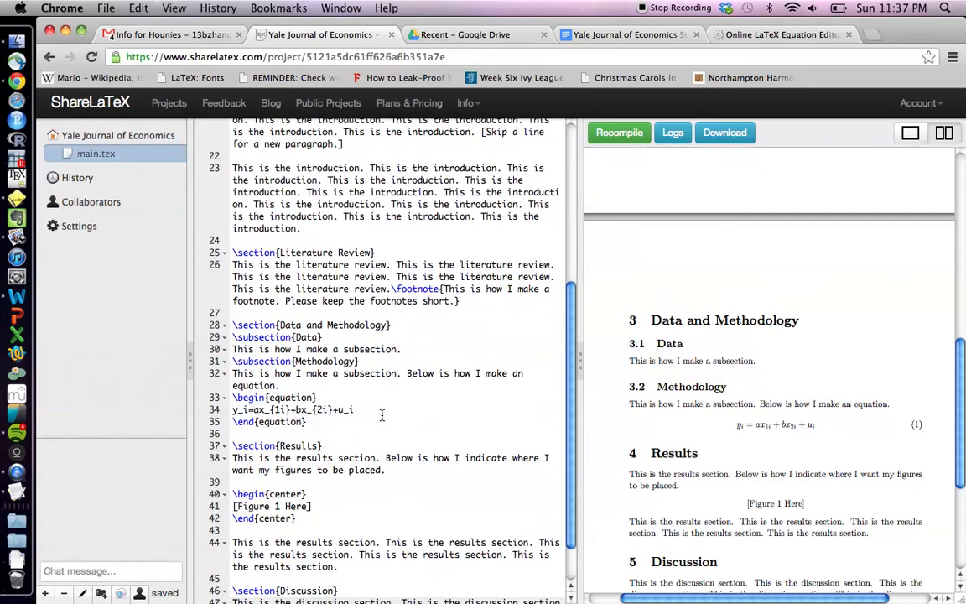
scroll(383, 416, "up", 5)
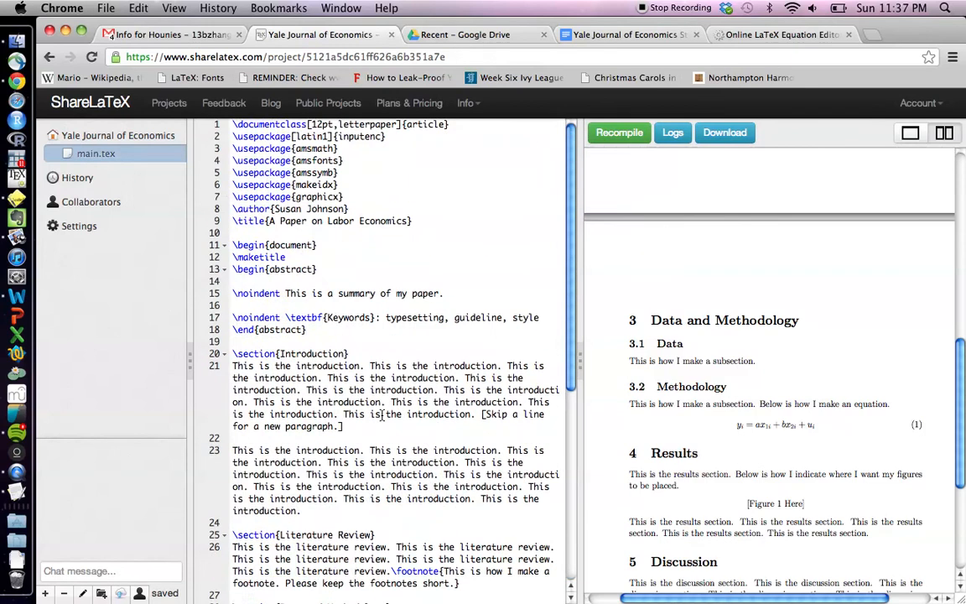
scroll(645, 329, "up", 10)
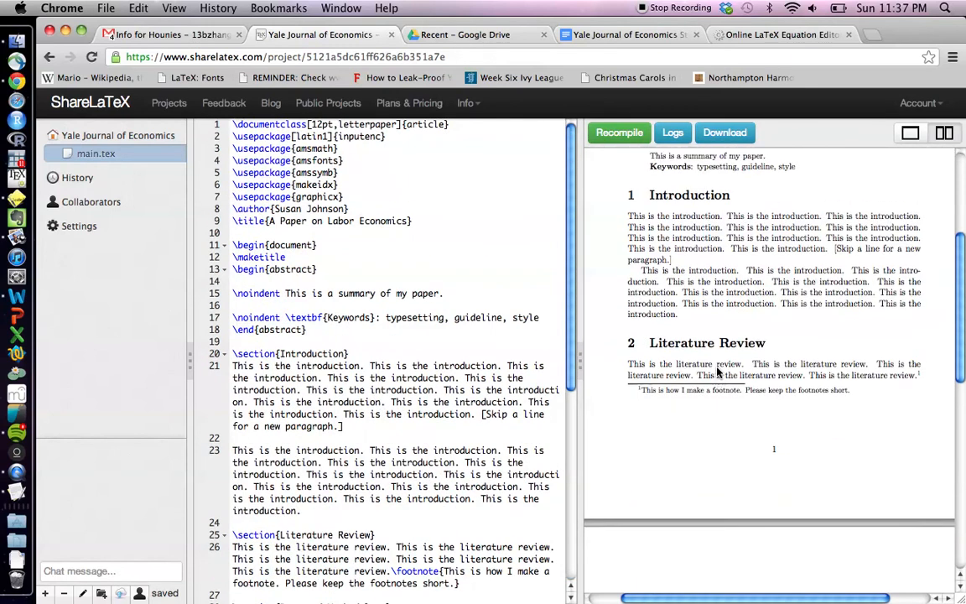